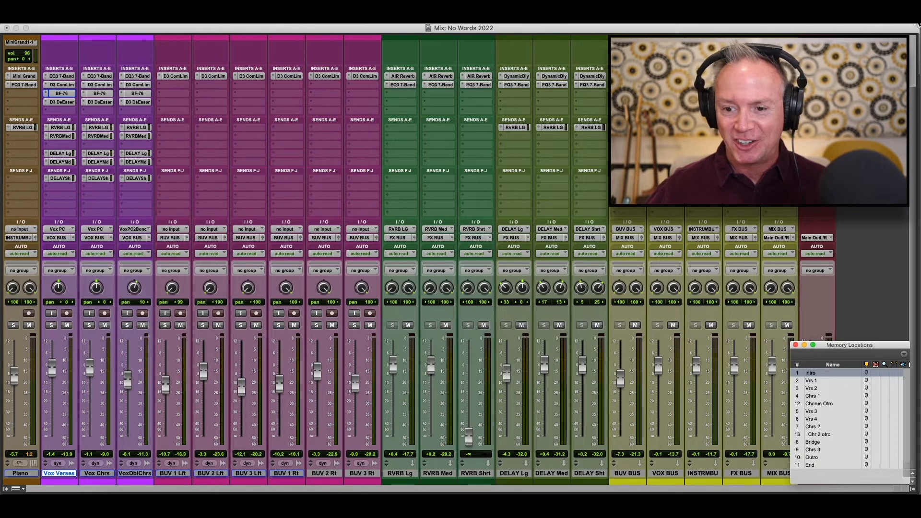
Play the No Words 2022 session in the Edit window from just before the first clips
key("super+equal")
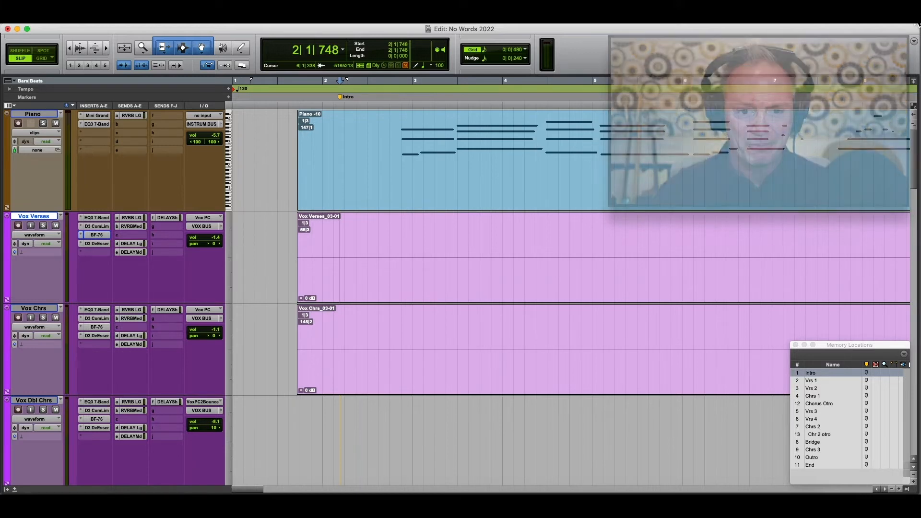
left_click(287, 144)
key("space")
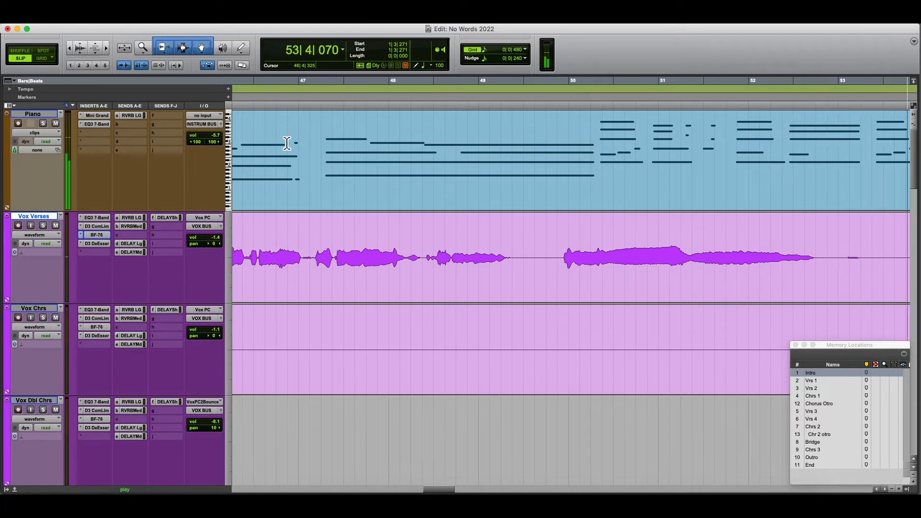
key("super+equal")
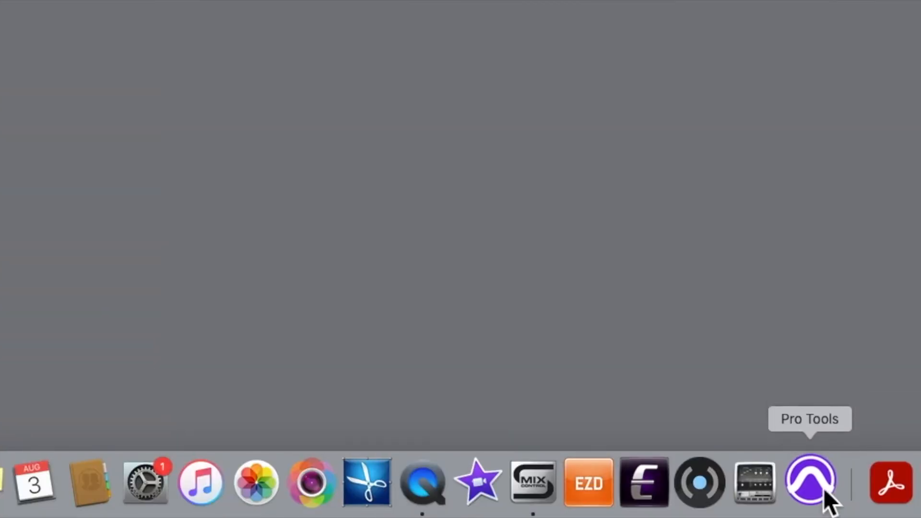
Launch Pro Tools and create a new local session named Template
left_click(825, 490)
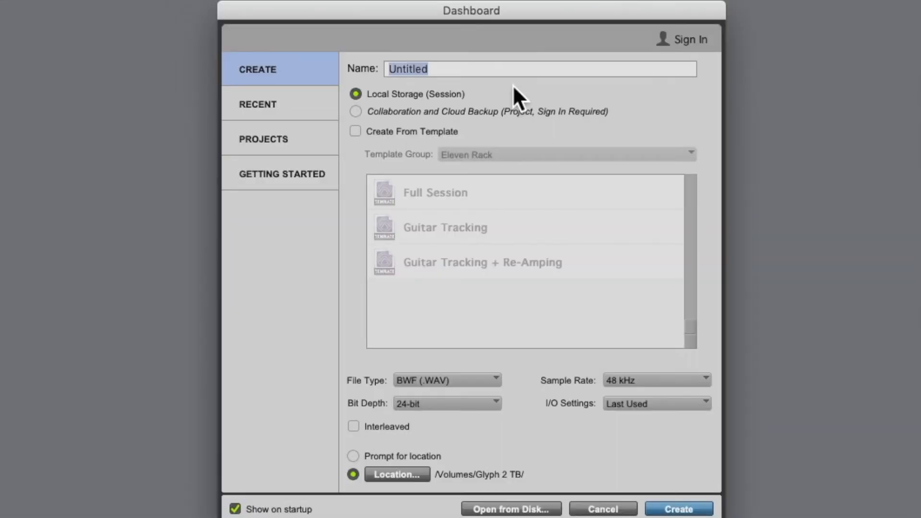
key("BackSpace")
type("Tem")
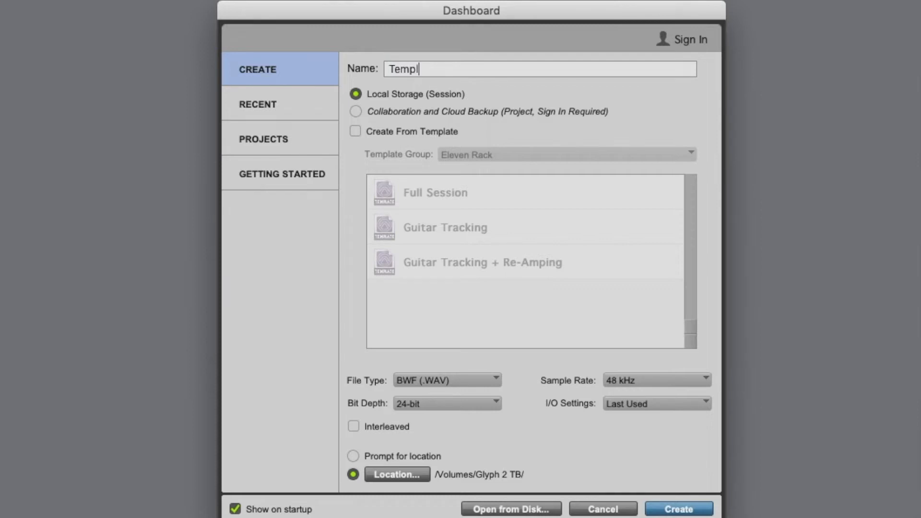
type("pl")
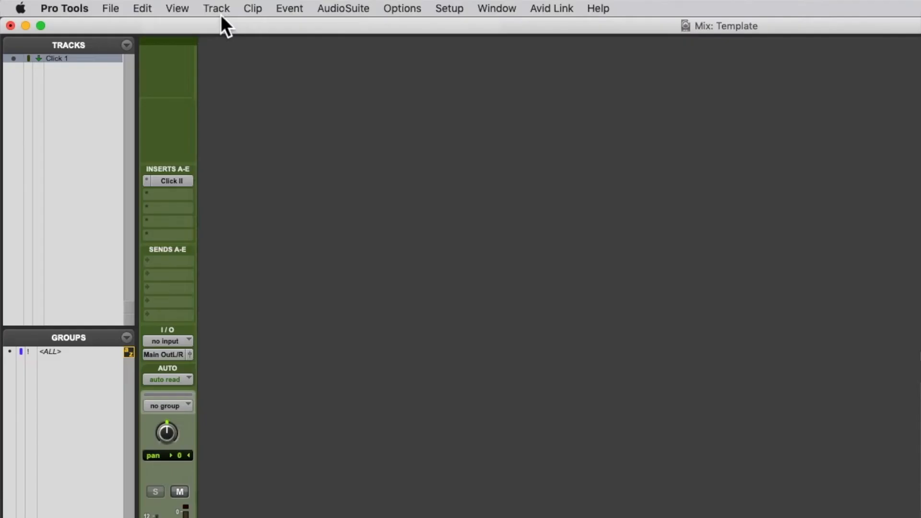
Create six new stereo Aux Input tracks
left_click(220, 13)
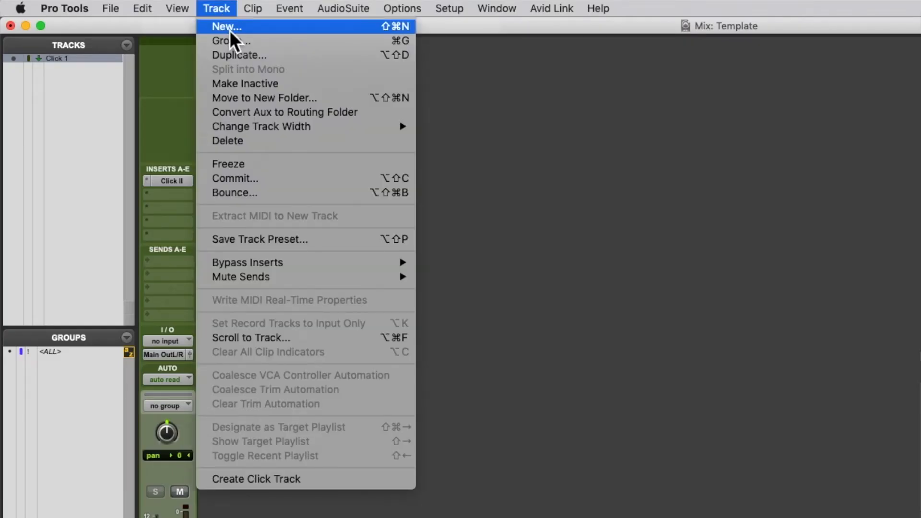
left_click(229, 27)
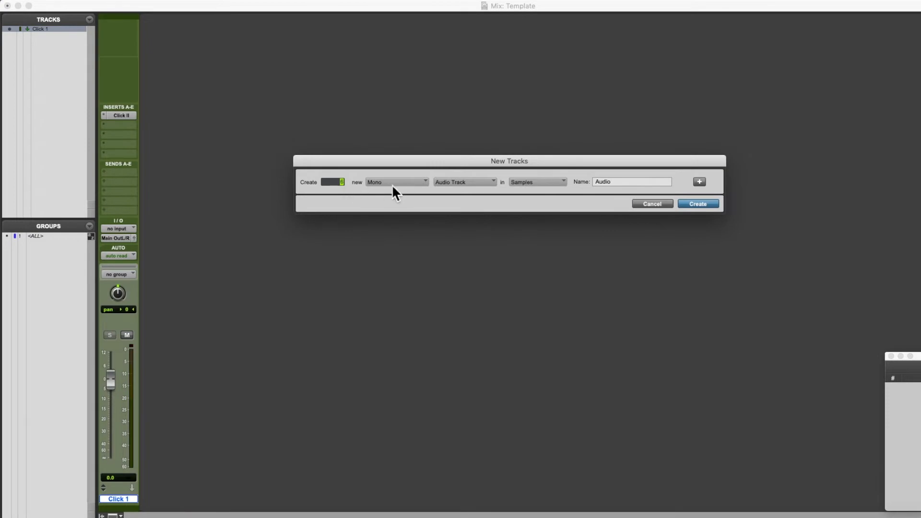
left_click(405, 182)
left_click(412, 192)
left_click(493, 183)
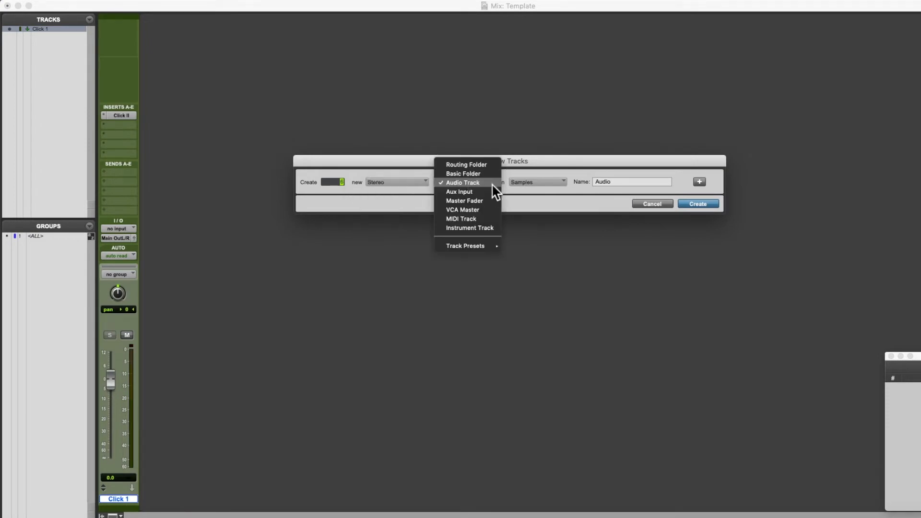
left_click(489, 192)
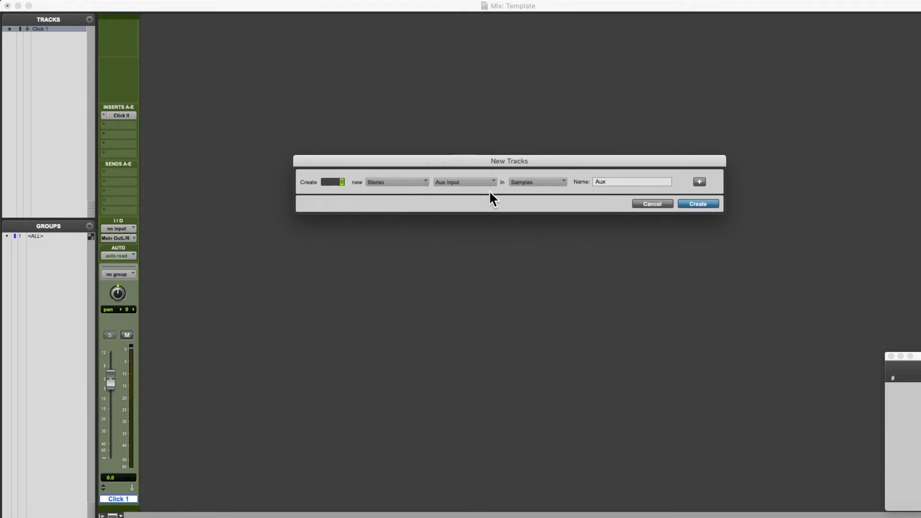
left_click(697, 204)
Add one stereo Master Fader track to the session
left_click(157, 0)
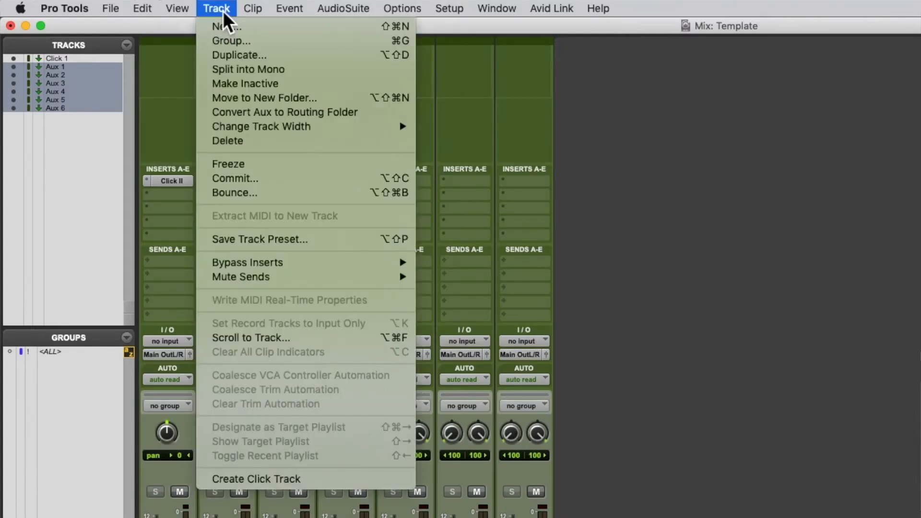
left_click(227, 25)
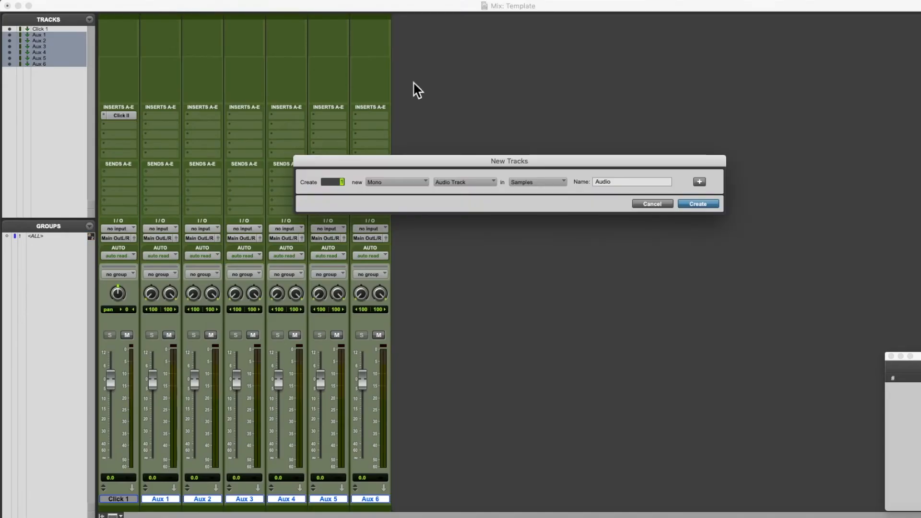
left_click(406, 182)
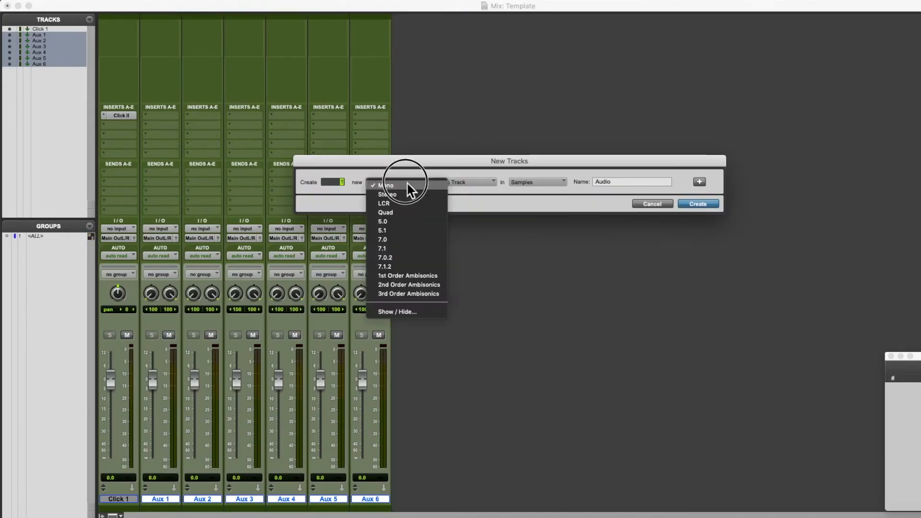
left_click(405, 194)
left_click(494, 182)
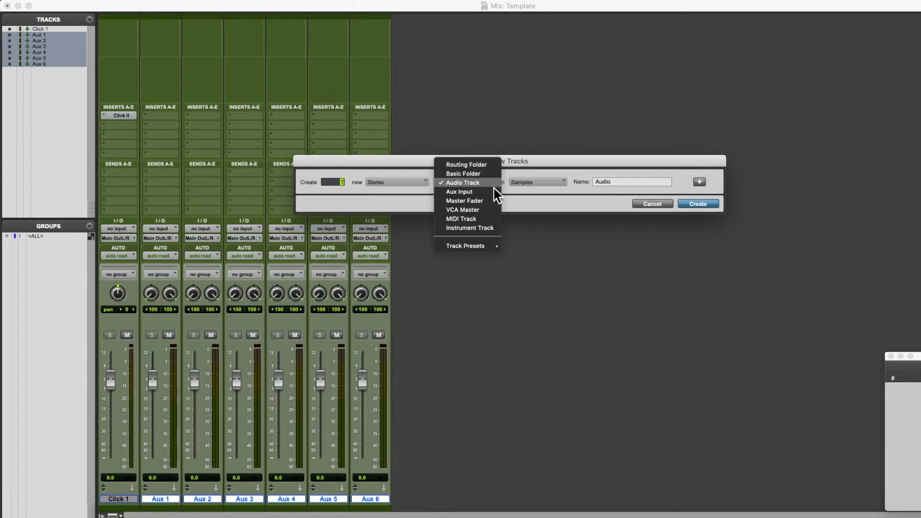
left_click(491, 201)
left_click(706, 205)
Create six more stereo Aux Input tracks and move the Master 1 track to the end of the mixer, after Aux 12
left_click(160, 5)
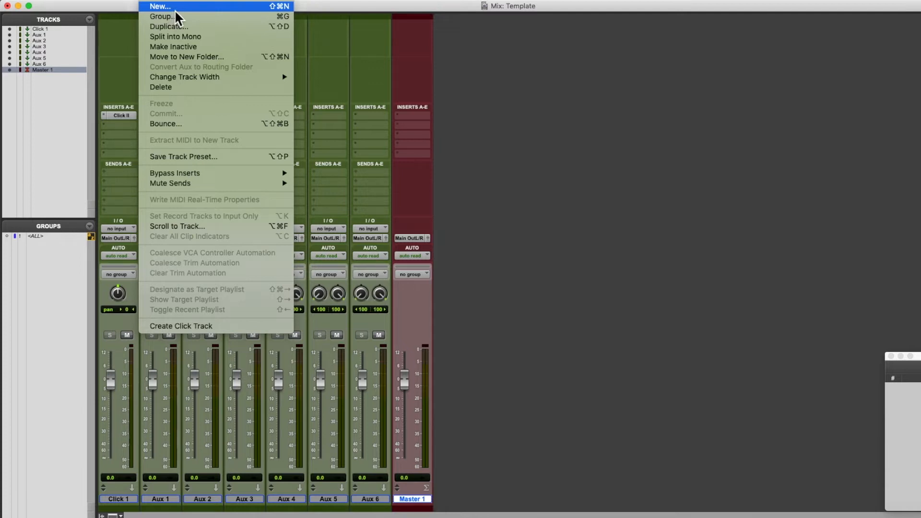
left_click(175, 10)
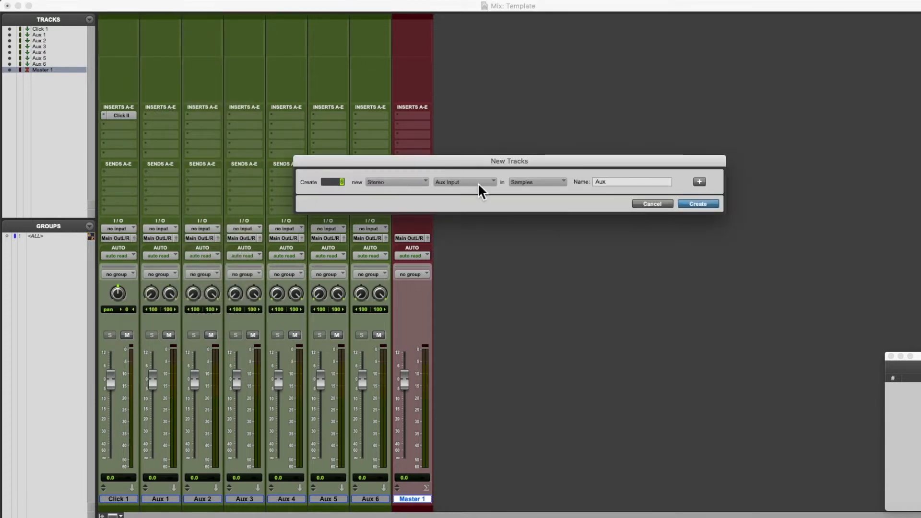
left_click(701, 205)
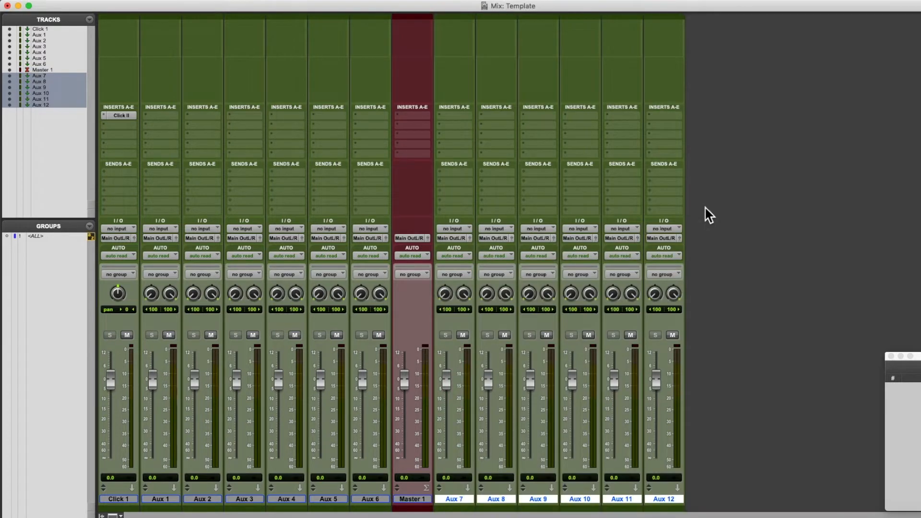
left_click_drag(412, 498, 709, 502)
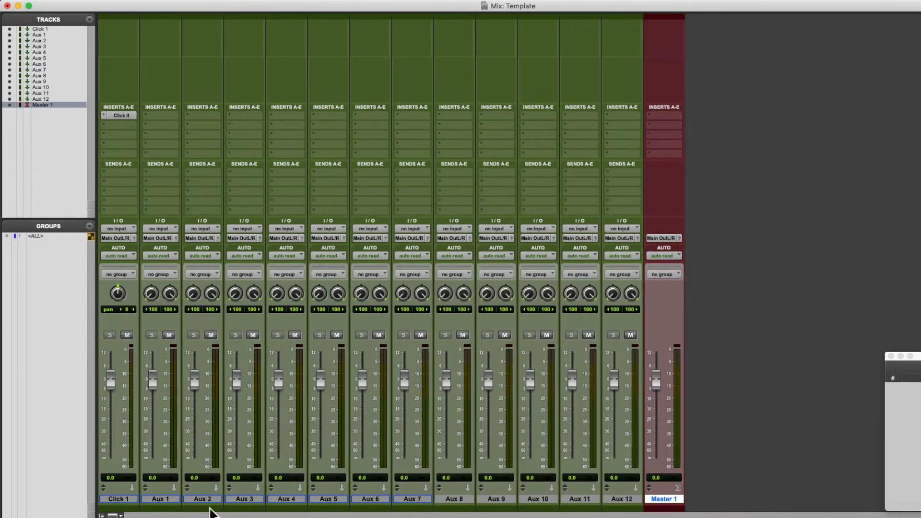
Rename tracks Aux 1, Aux 2 and Aux 3 as REV Lg, REV Med and REV Shrt
double_click(162, 500)
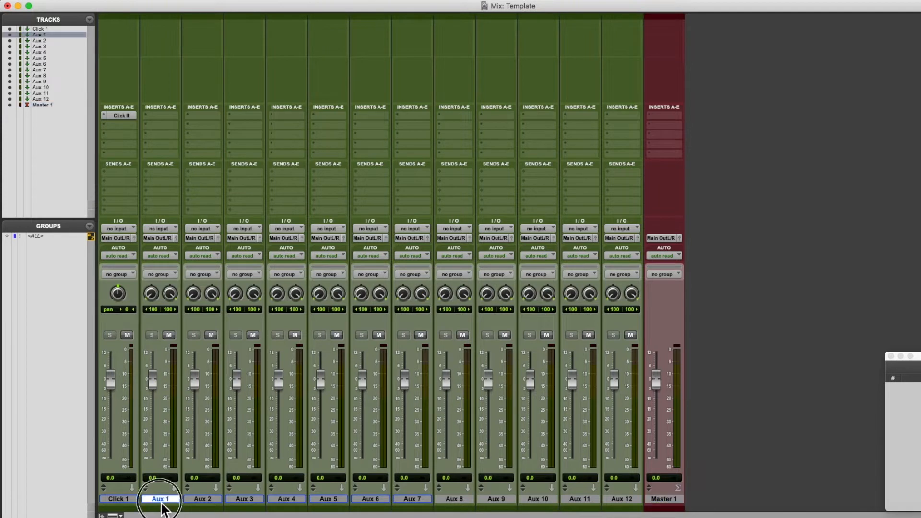
type("REV Lg")
key("Return")
double_click(199, 500)
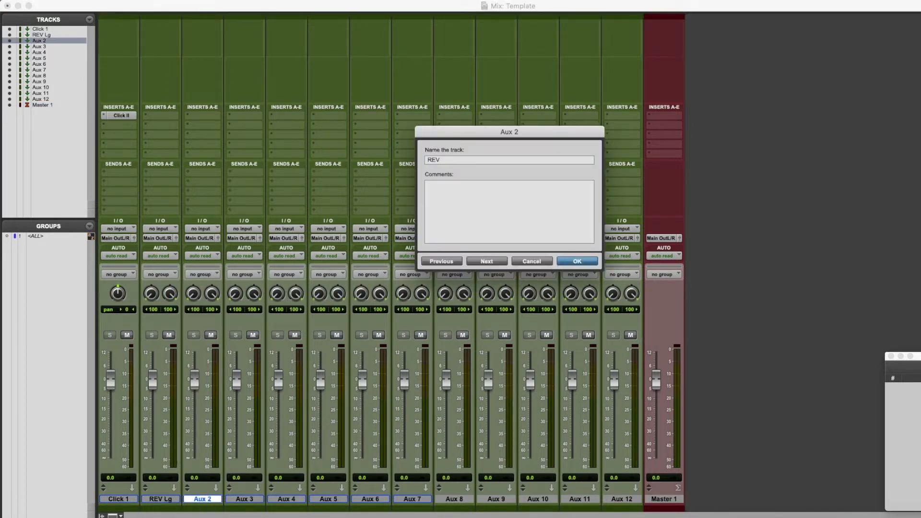
key("Return")
double_click(259, 502)
type("REV Shrt")
key("Return")
Rename tracks Aux 4, Aux 5 and Aux 6 as DELAY Lg, DELAY Med and DELAY SHRT
double_click(287, 499)
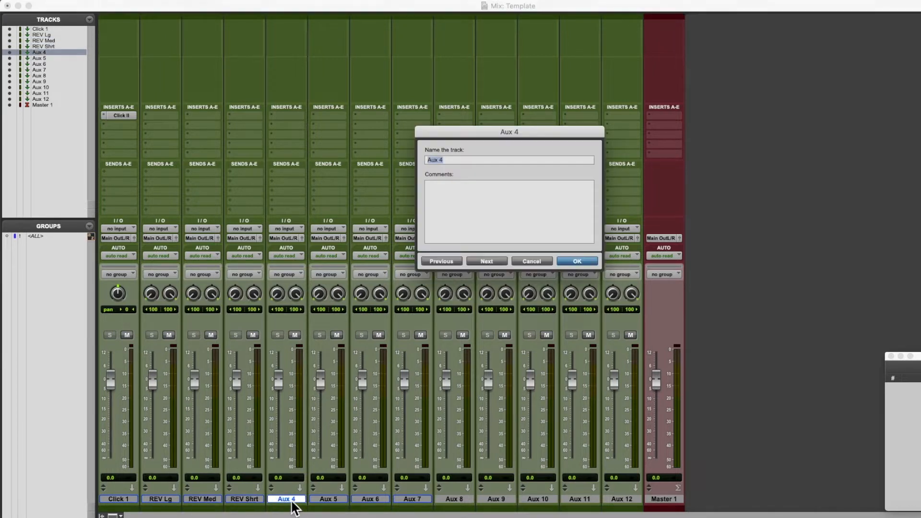
type("DELAY Lg")
key("Return")
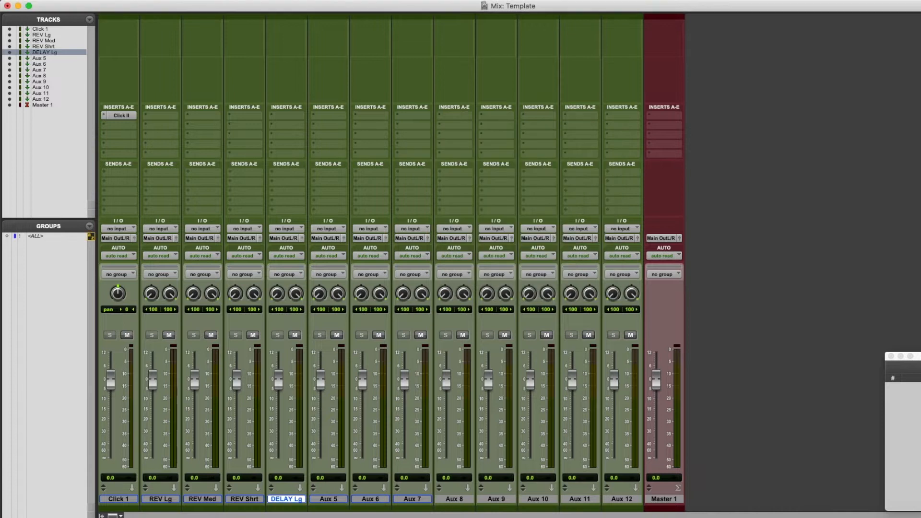
double_click(334, 501)
type("DELAY Med")
key("Return")
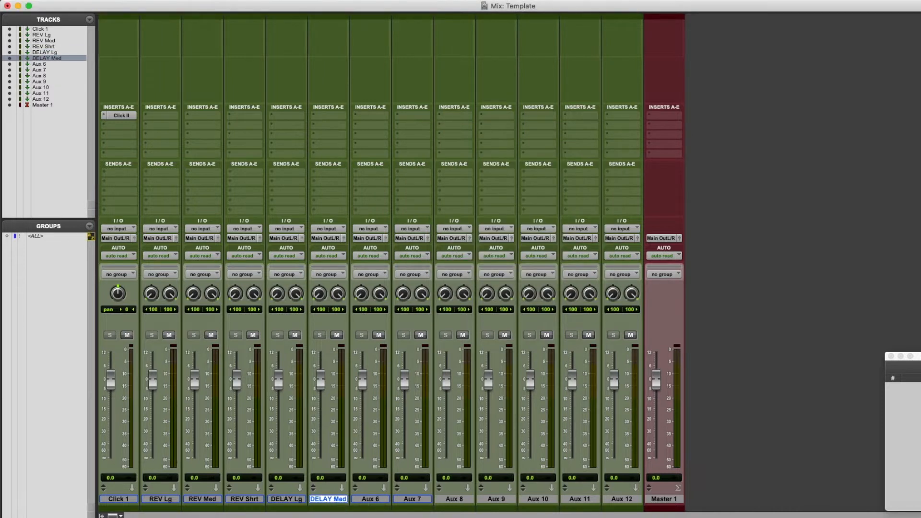
double_click(370, 499)
type("DELAY")
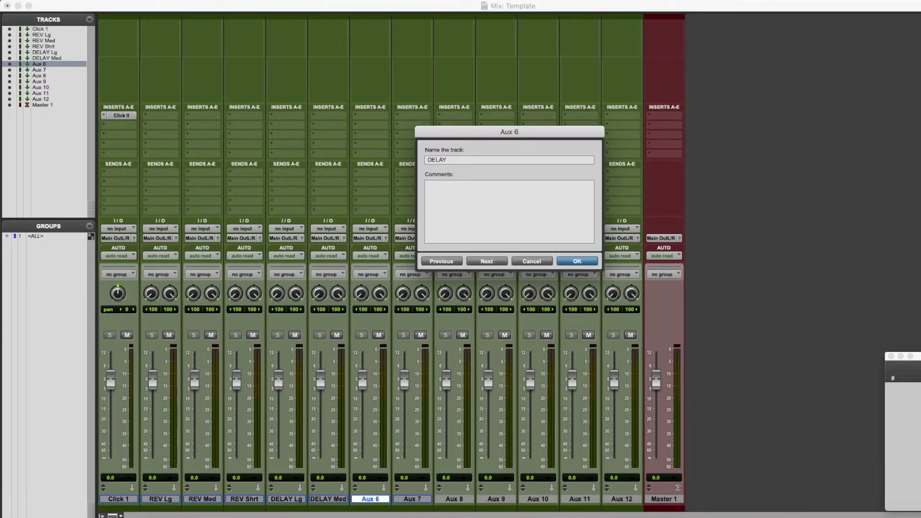
type(" SHRT")
key("Return")
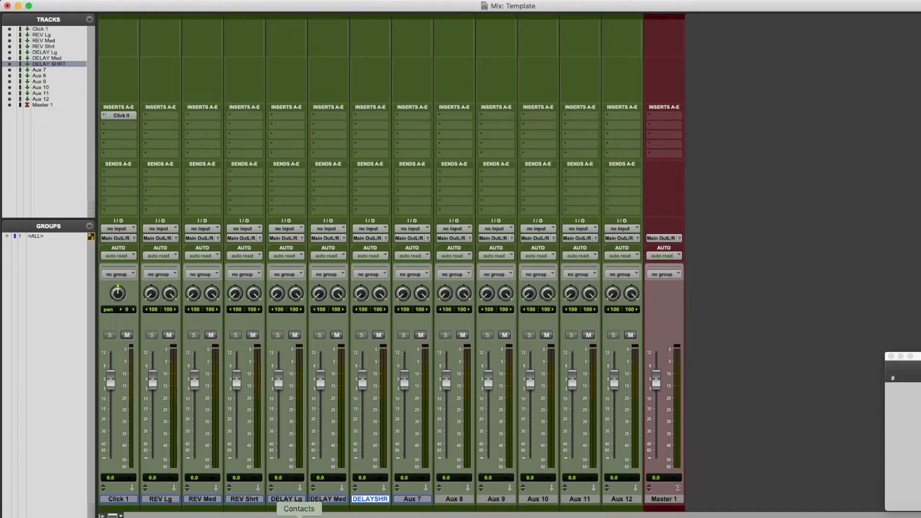
Rename track Aux 12 as MIX BUS
left_click(623, 500)
double_click(622, 498)
type("MIX BU")
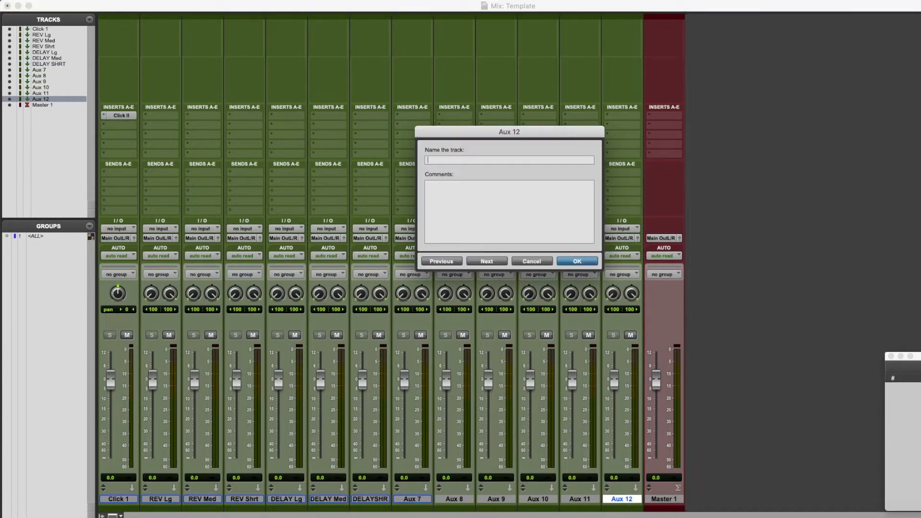
type("S")
left_click(588, 261)
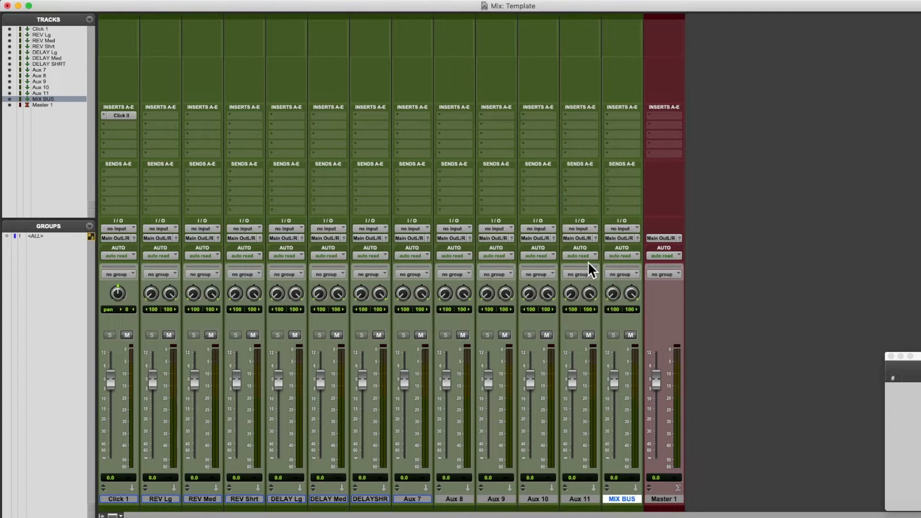
Color the tracks from Aux 7 through MIX BUS bright yellow using the Color Palette
left_click(410, 501, "shift")
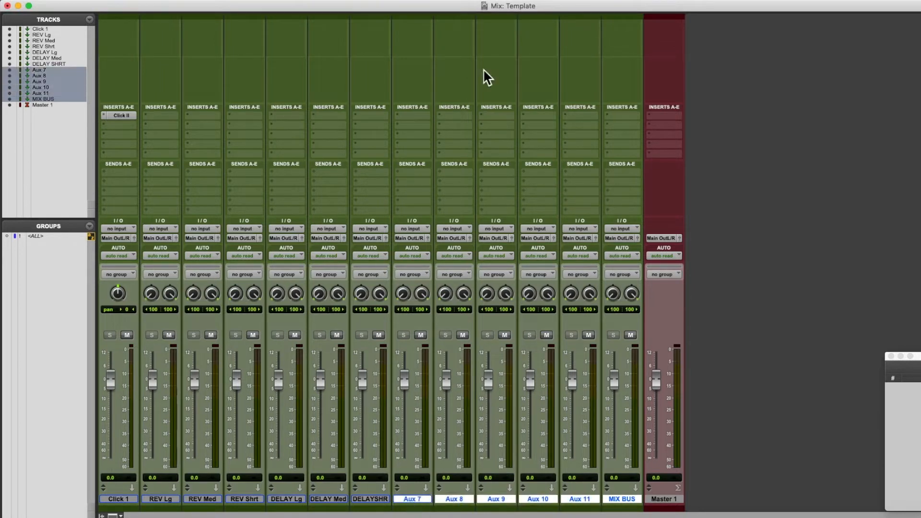
left_click(380, 4)
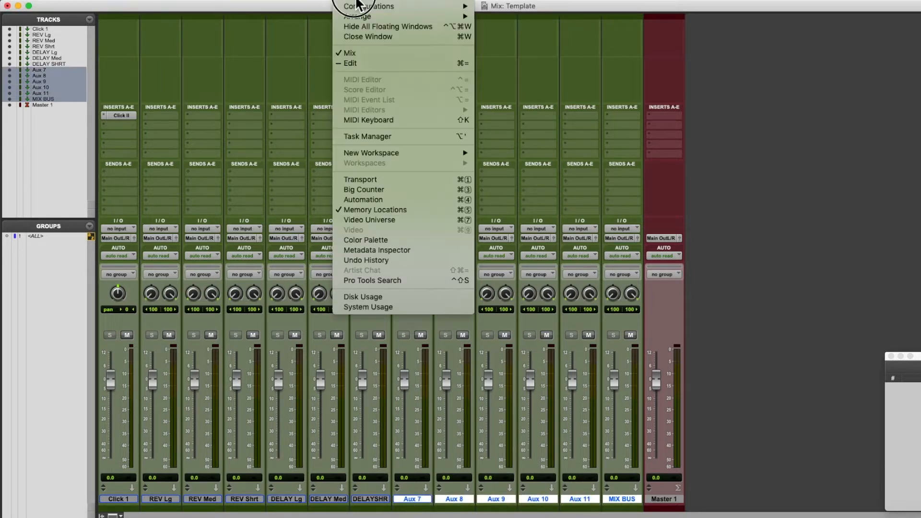
left_click(354, 238)
left_click(535, 32)
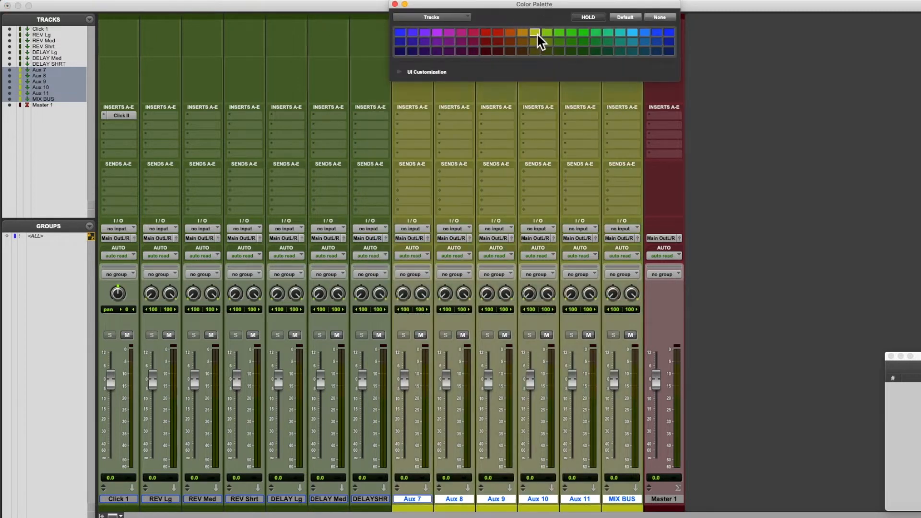
left_click(768, 126)
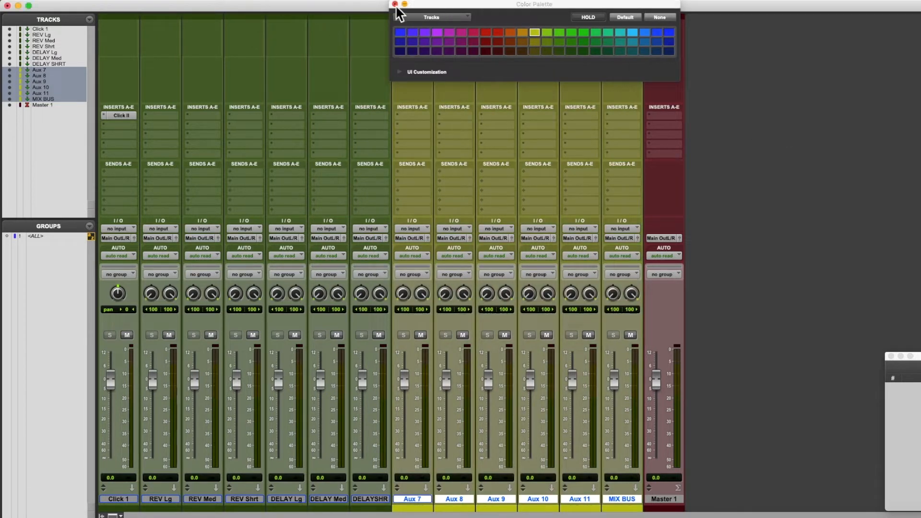
Color the three DELAY tracks dark olive with the Color Palette
left_click(288, 500)
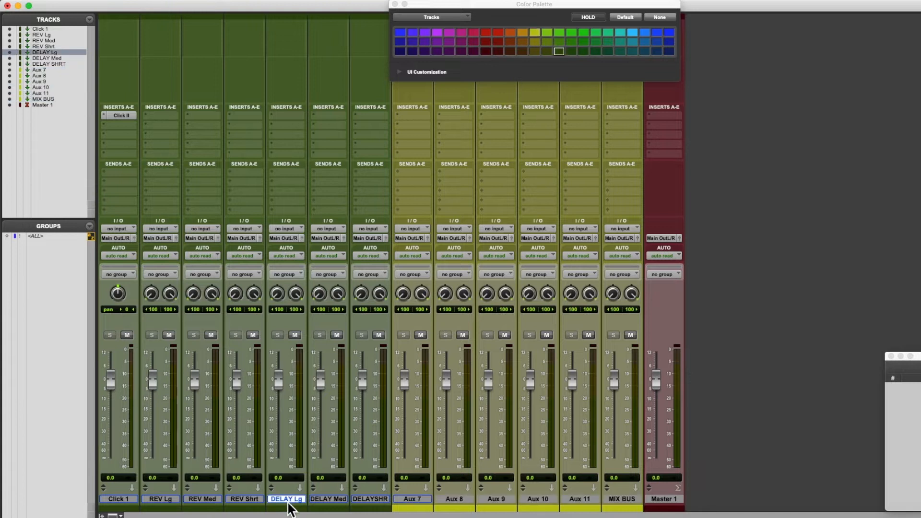
left_click(372, 499, "shift")
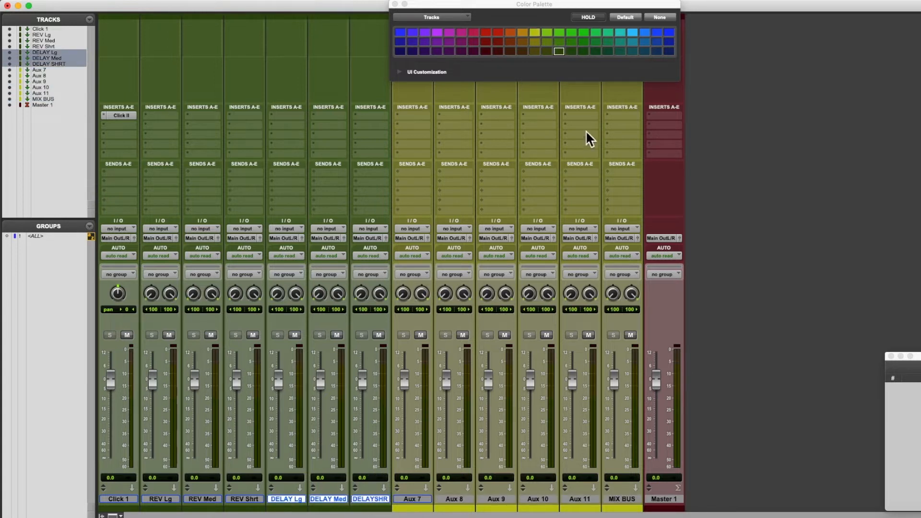
left_click(547, 51)
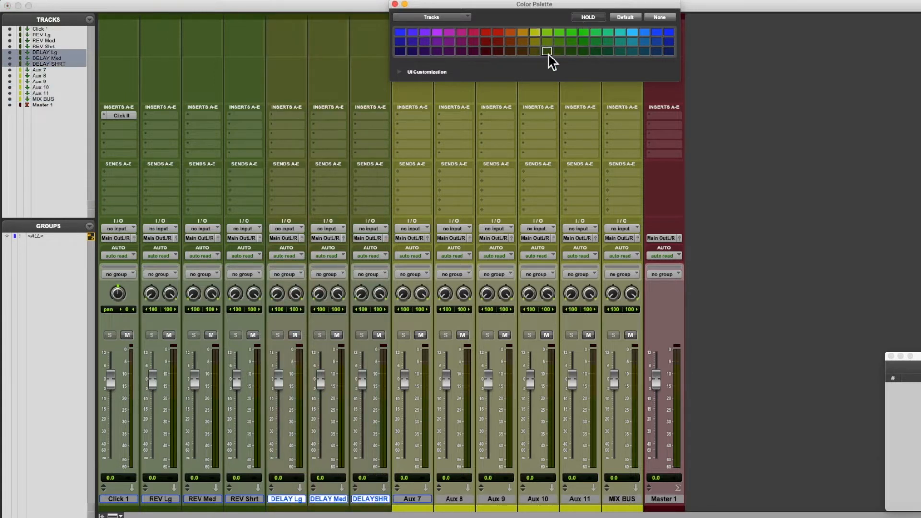
Color the Click 1 track dark yellow and close the Color Palette
left_click(124, 499)
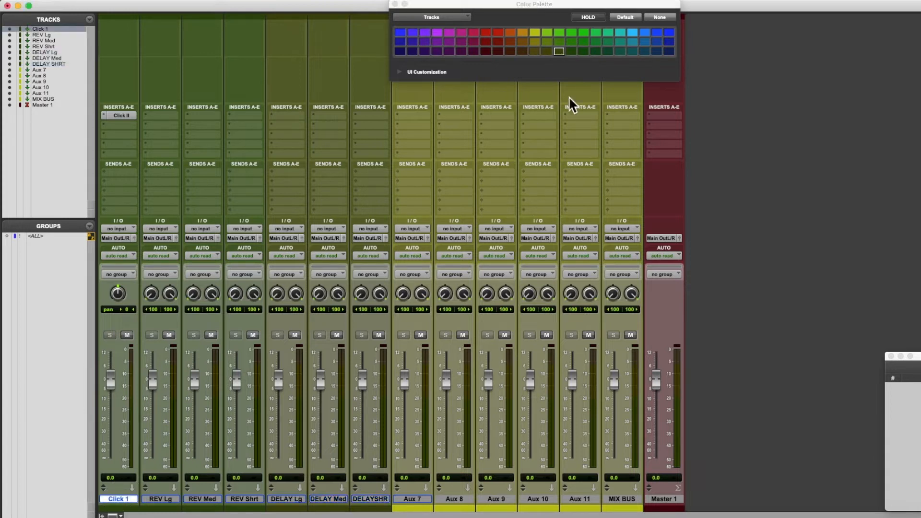
left_click(534, 44)
left_click(816, 205)
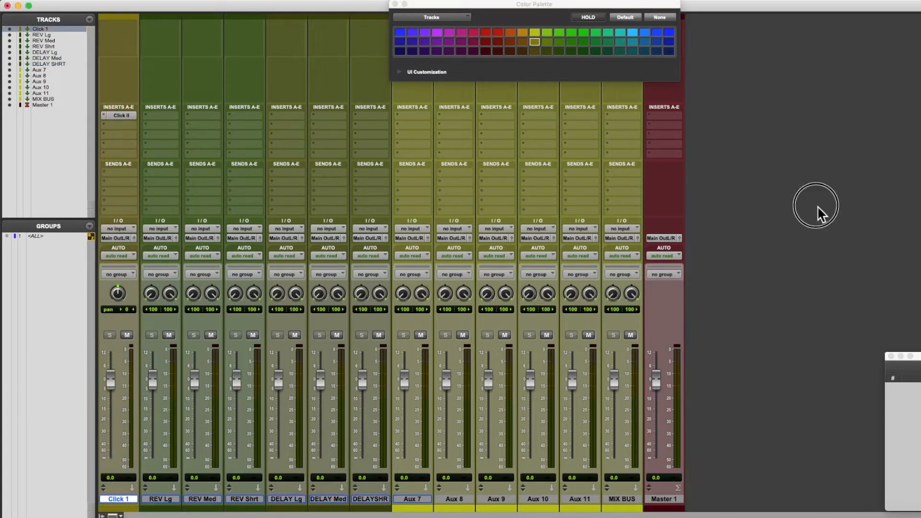
left_click(395, 4)
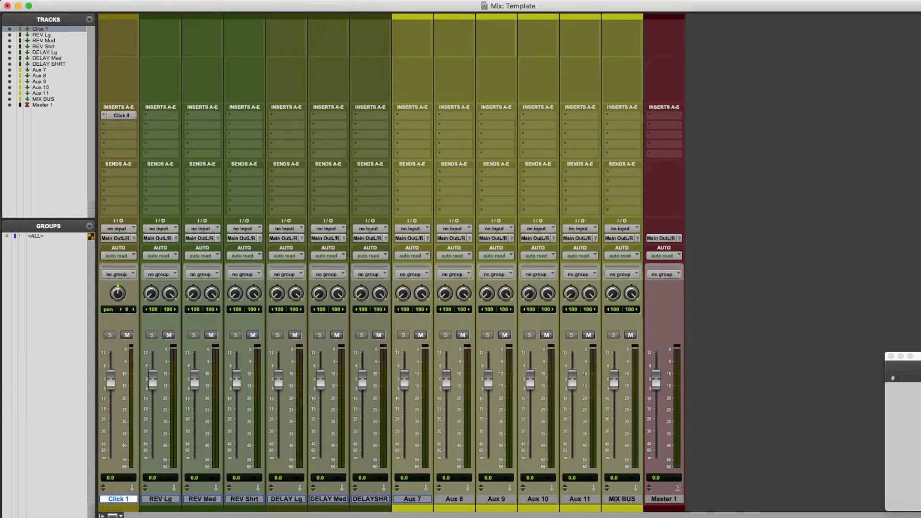
Rename track Aux 11 as VOX BUS and track Aux 10 as INSTRM BUS
double_click(580, 501)
type("V")
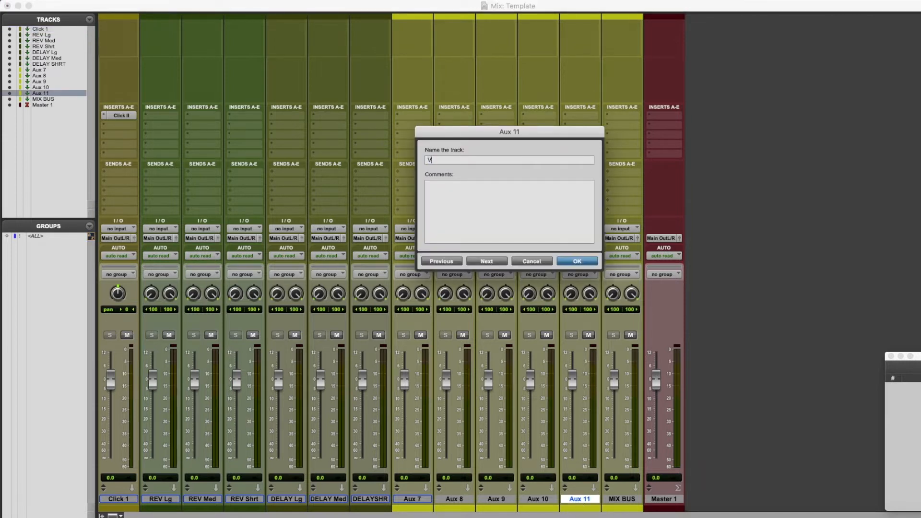
type("OX BUS")
key("Return")
double_click(537, 499)
type("IN")
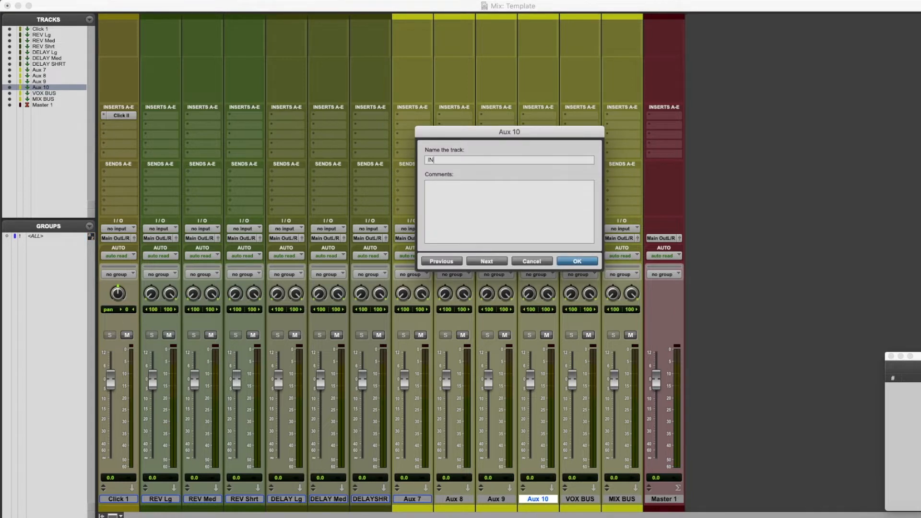
type("STRM BUS")
key("Return")
Rename track Aux 9 as FX BUS and track Aux 8 as BUV BUS
double_click(499, 500)
type("FX BUS")
key("Return")
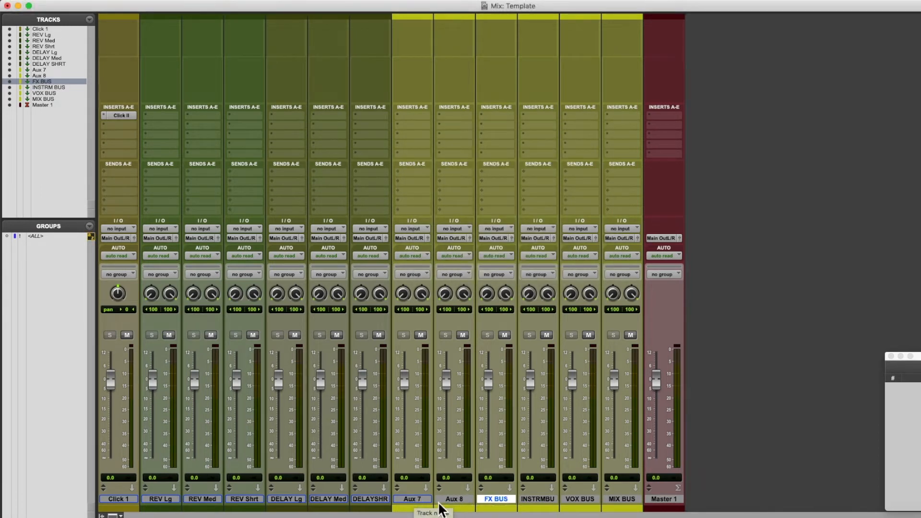
double_click(454, 499)
type("BUV BUS")
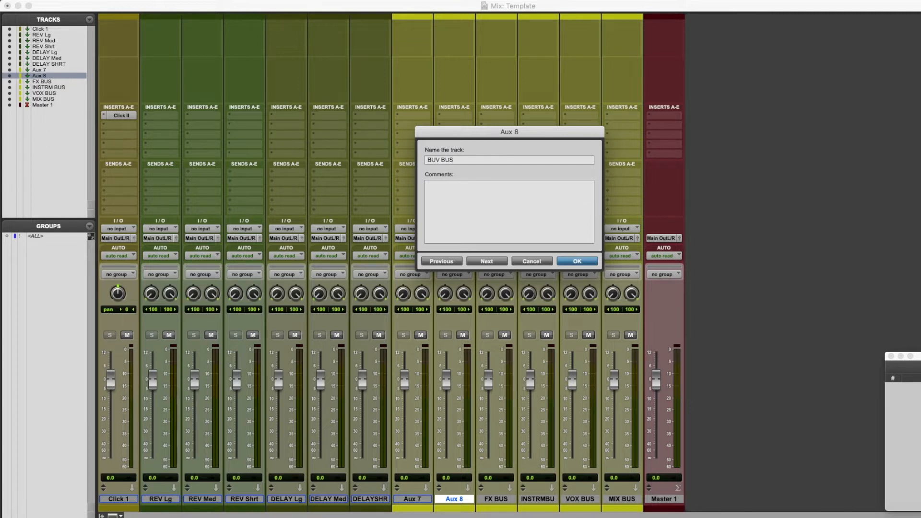
key("Return")
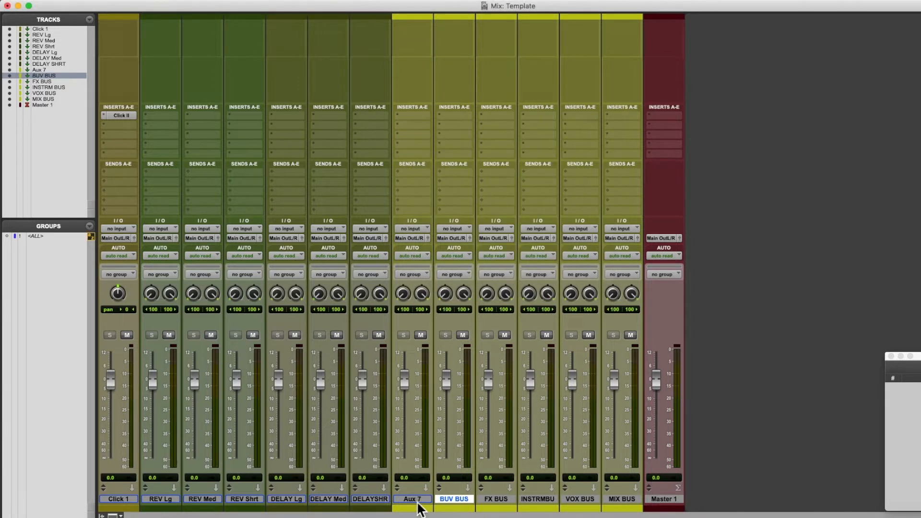
Set the input of the MIX BUS track to the MIX BUS (Stereo) bus
left_click(623, 229)
mouse_move(628, 238)
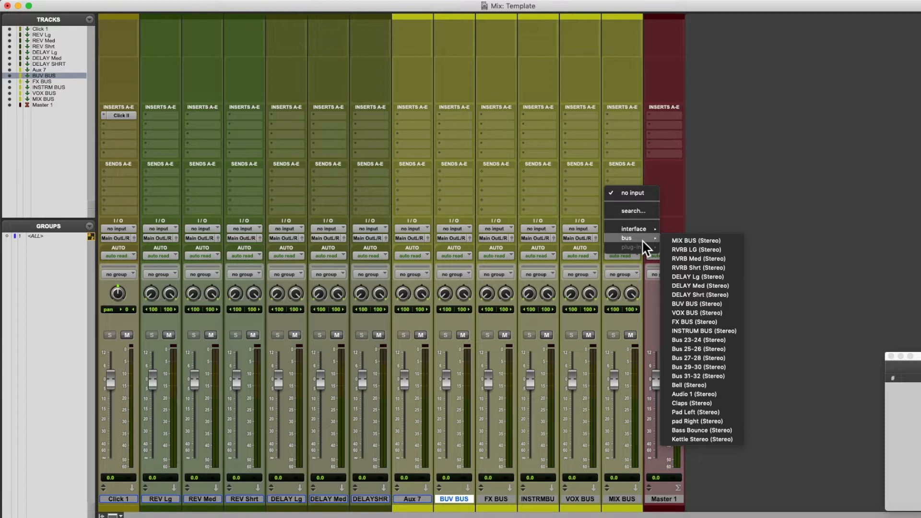
left_click(686, 242)
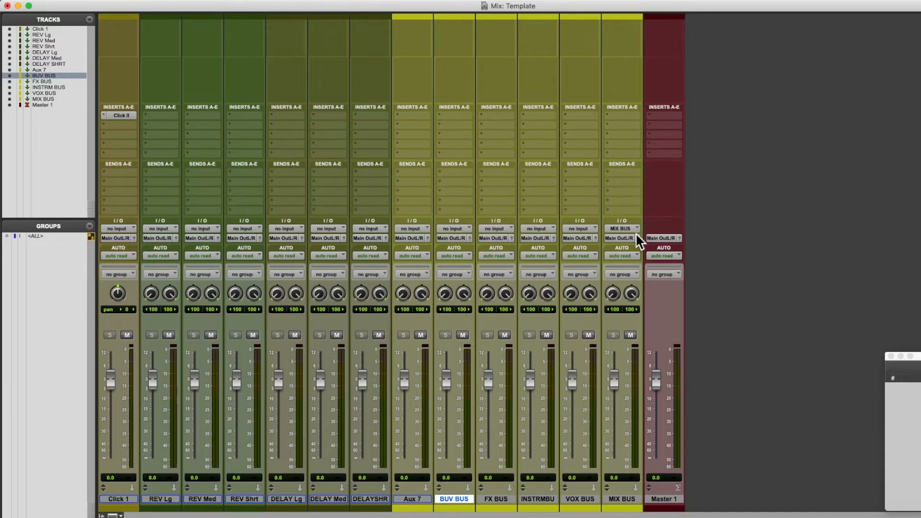
Route the outputs of the Aux 7 and BUV BUS tracks to the MIX BUS (Stereo) bus
left_click(418, 239)
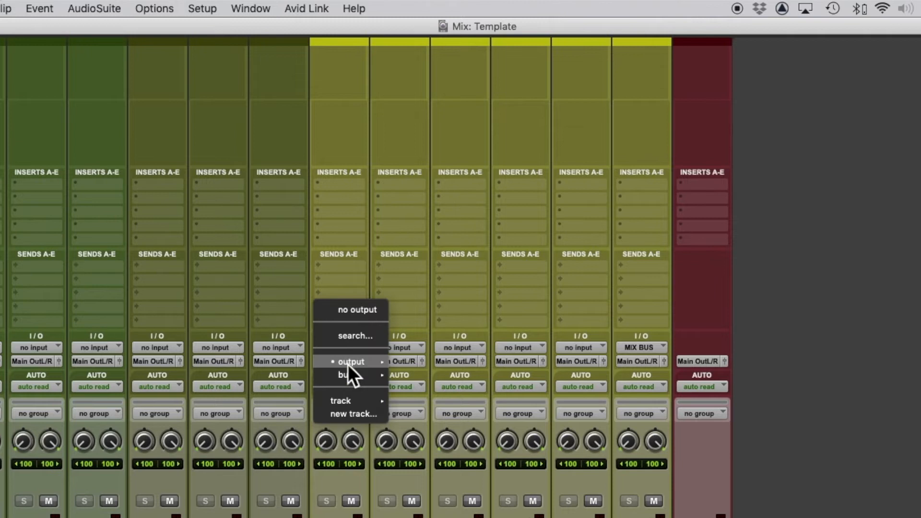
mouse_move(417, 248)
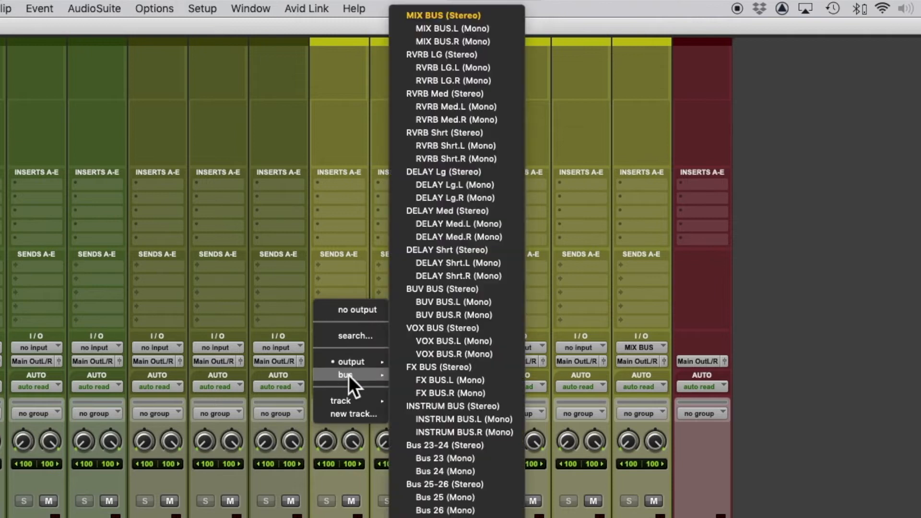
left_click(433, 20)
left_click(405, 361)
Route the outputs of the FX BUS, INSTRM BUS and VOX BUS tracks to the MIX BUS (Stereo) bus
left_click(495, 239)
mouse_move(502, 248)
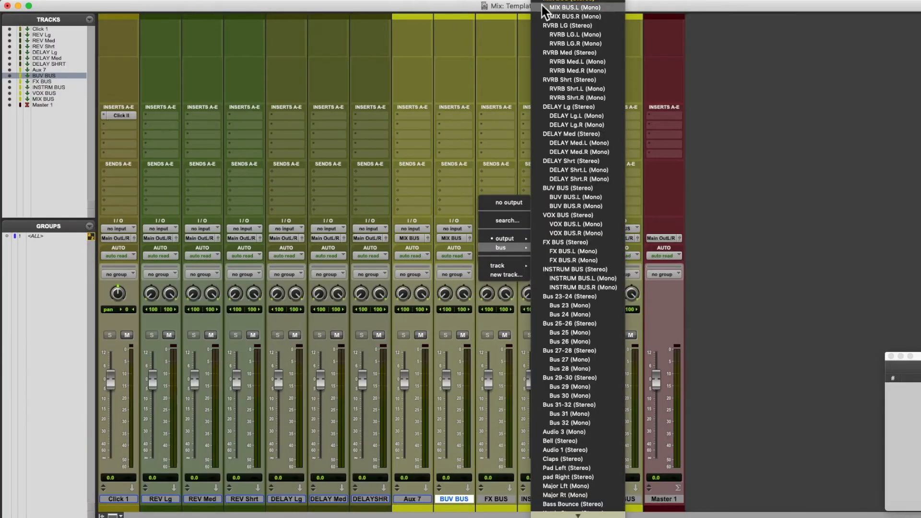
left_click(542, 7)
left_click(494, 238)
left_click(559, 0)
left_click(537, 239)
mouse_move(543, 250)
left_click(612, 1)
left_click(579, 238)
mouse_move(584, 248)
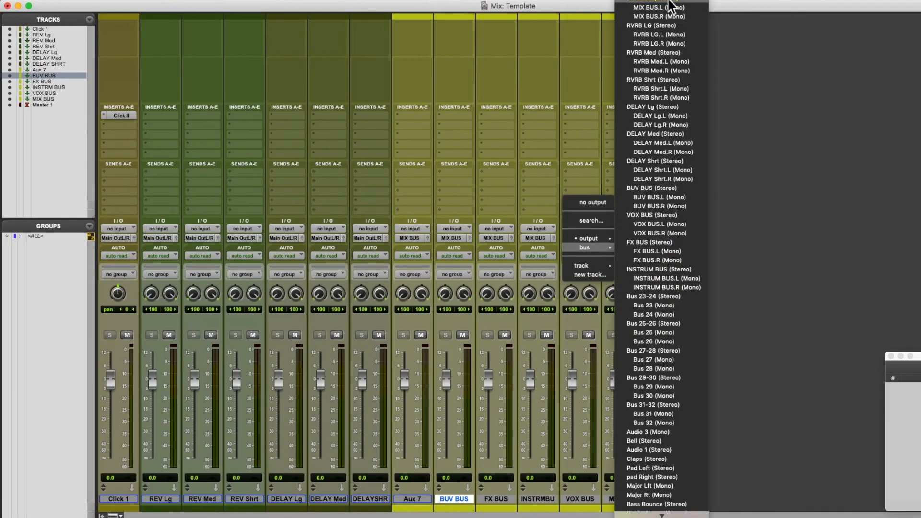
left_click(669, 0)
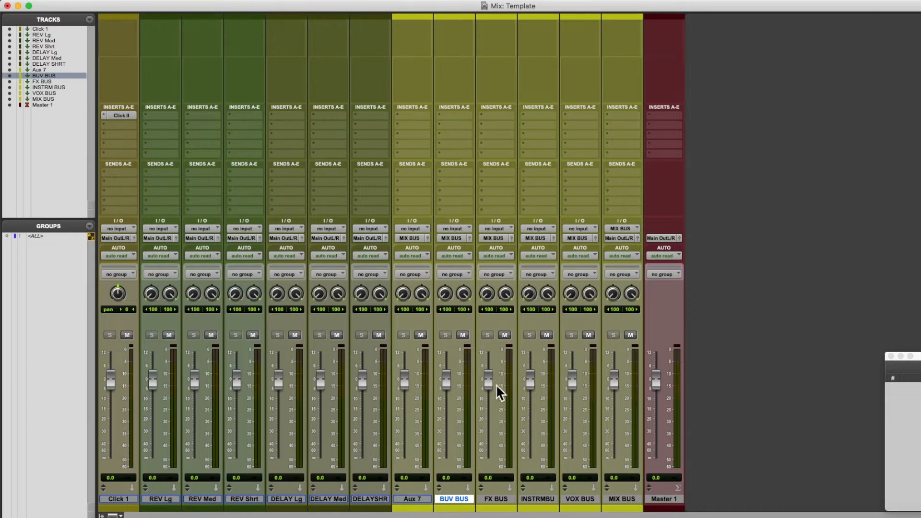
Set the input of the FX BUS track to the FX BUS (Stereo) bus
left_click(506, 230)
mouse_move(504, 238)
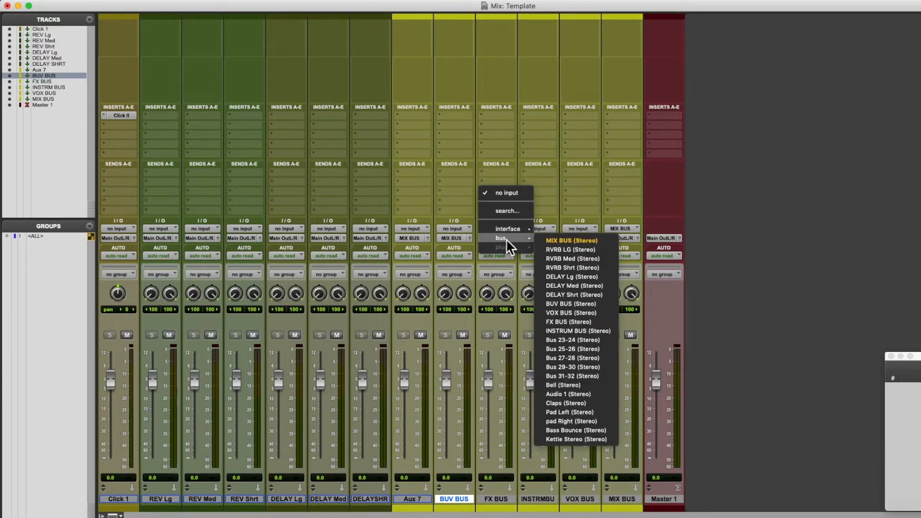
left_click(582, 323)
Select the six reverb and delay tracks and route the outputs of REV Lg, REV Med and REV Shrt to FX BUS (Stereo)
left_click(166, 500)
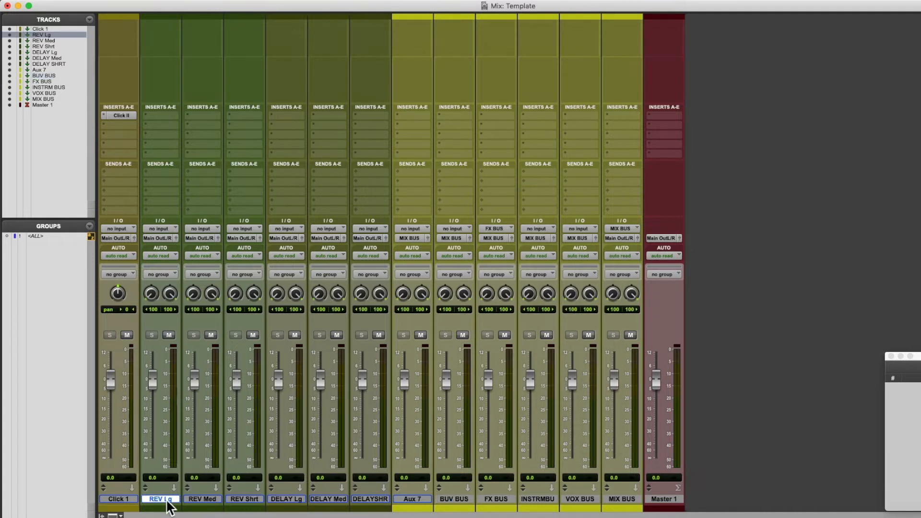
left_click(378, 500, "shift")
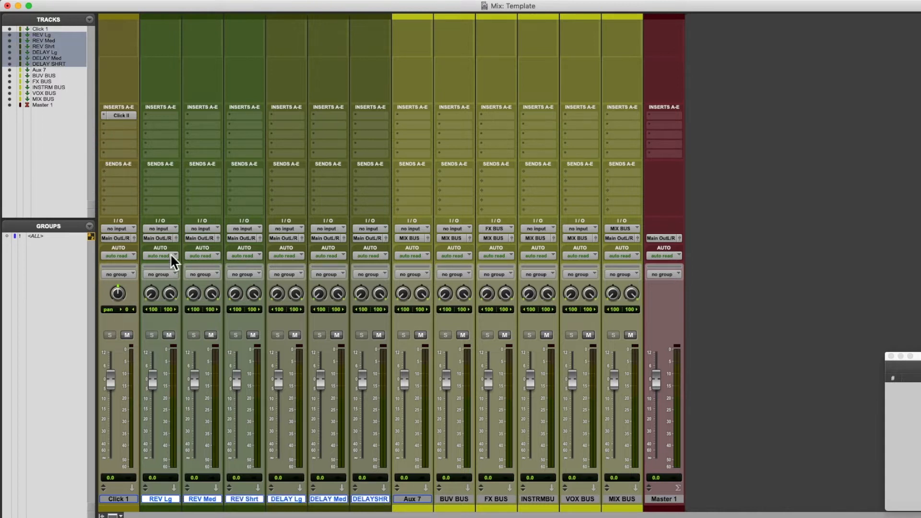
left_click(165, 238)
mouse_move(170, 249)
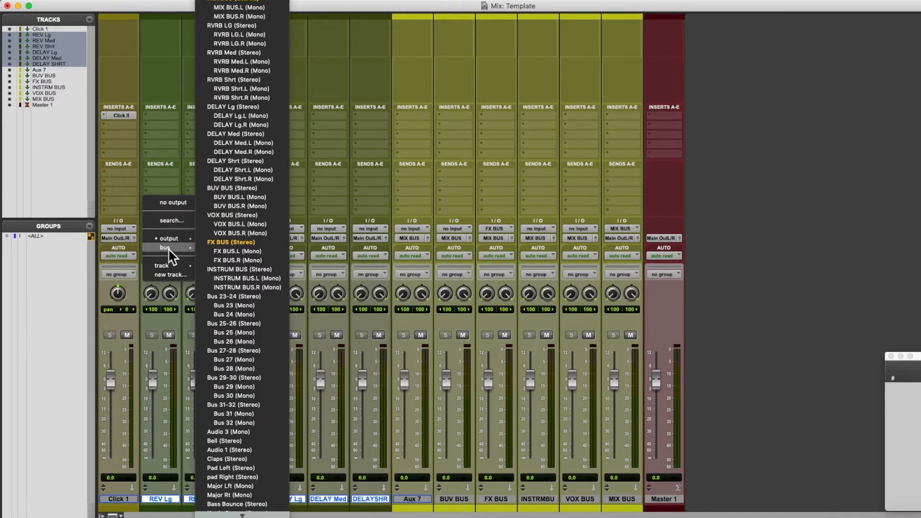
left_click(221, 242)
left_click(211, 239)
mouse_move(212, 248)
left_click(280, 244)
left_click(249, 238)
mouse_move(254, 248)
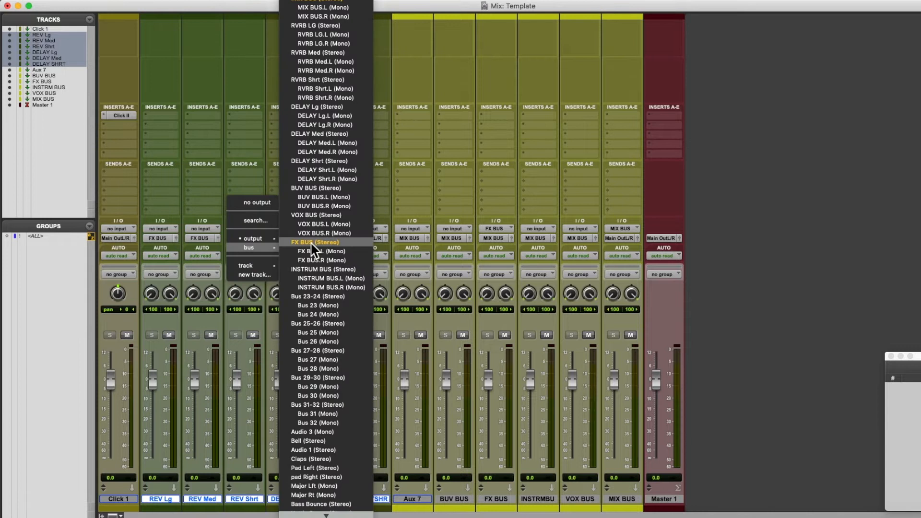
left_click(310, 242)
Route the outputs of DELAY Lg, DELAY Med and DELAY SHRT to the FX BUS (Stereo) bus
left_click(289, 239)
left_click(350, 243)
left_click(331, 239)
mouse_move(334, 248)
left_click(391, 243)
left_click(369, 239)
left_click(432, 243)
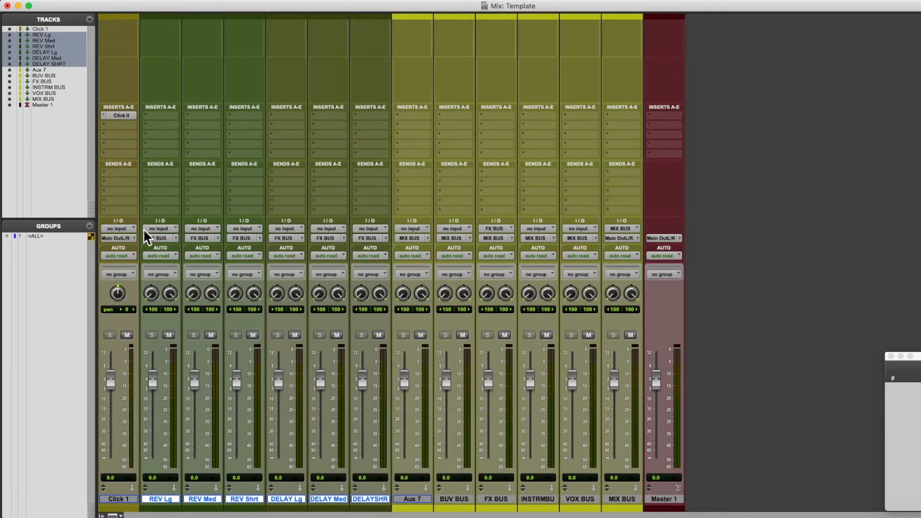
Route the output of the Click 1 track to the MIX BUS bus
left_click(120, 239)
mouse_move(122, 241)
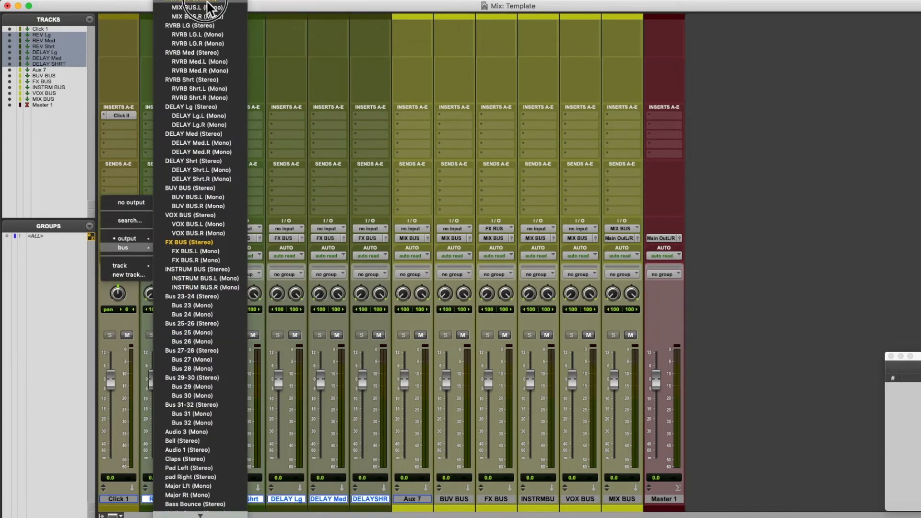
left_click(209, 4)
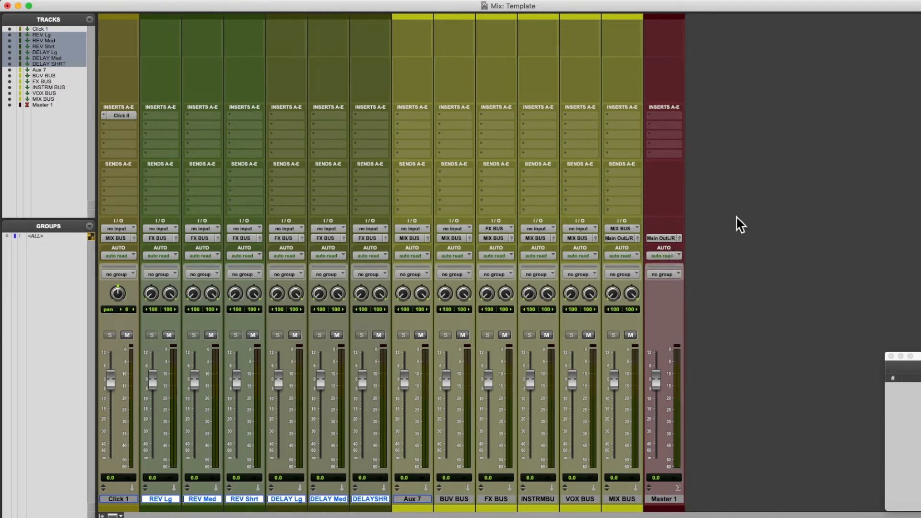
Insert the multichannel AIR Reverb (stereo) plug-in in the first slot of REV Lg and move its window clear of the tracks
left_click(161, 499)
left_click(165, 115)
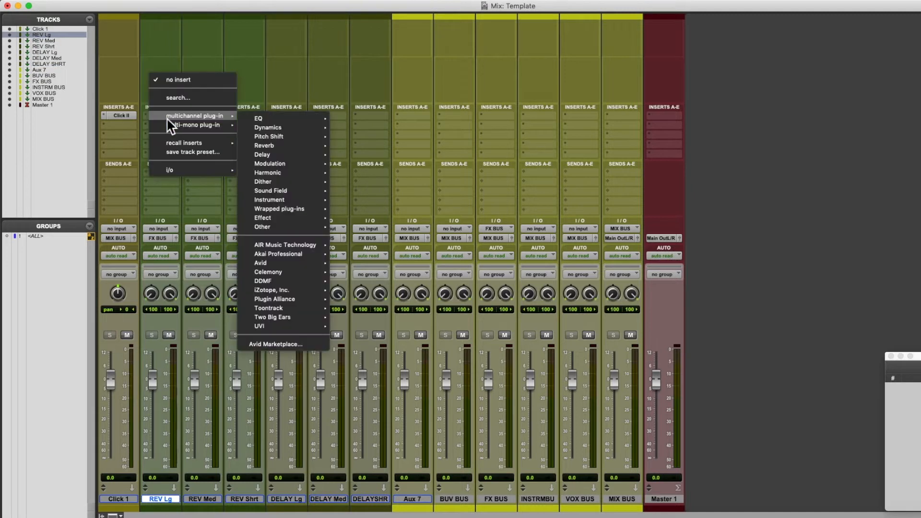
mouse_move(276, 145)
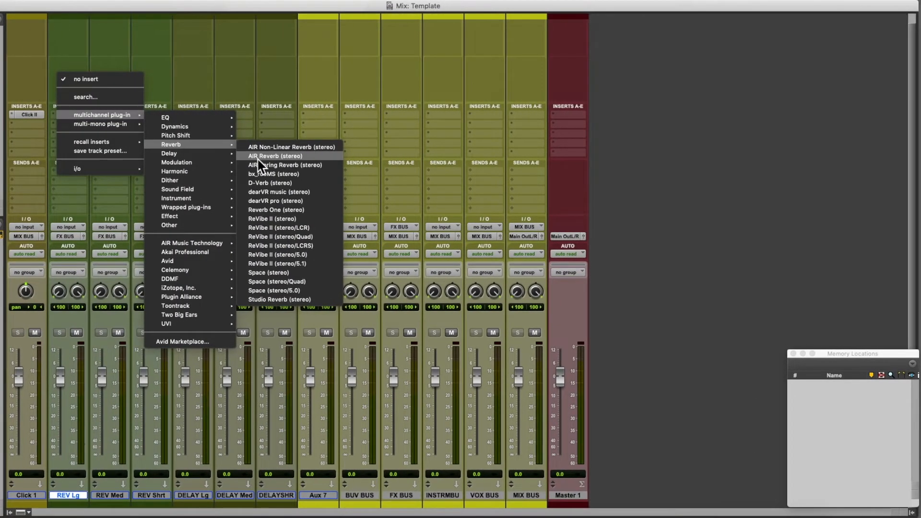
left_click(297, 157)
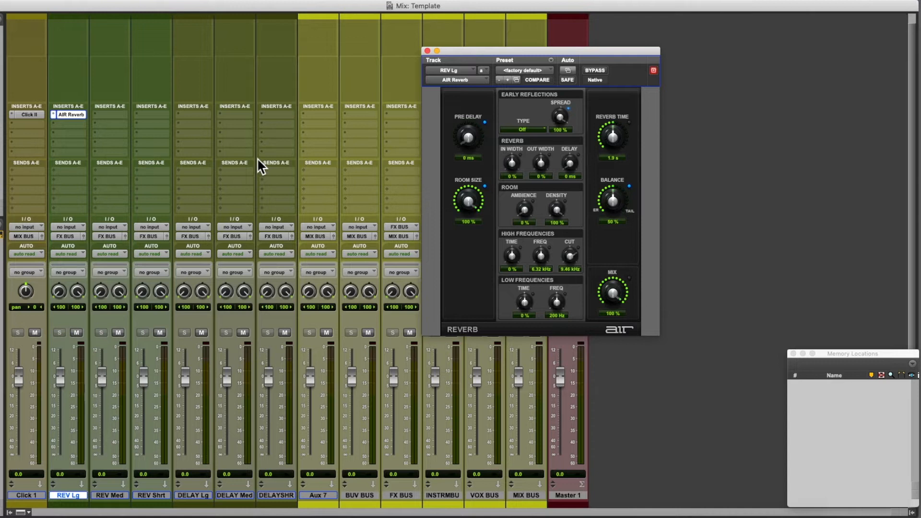
left_click_drag(542, 51, 737, 33)
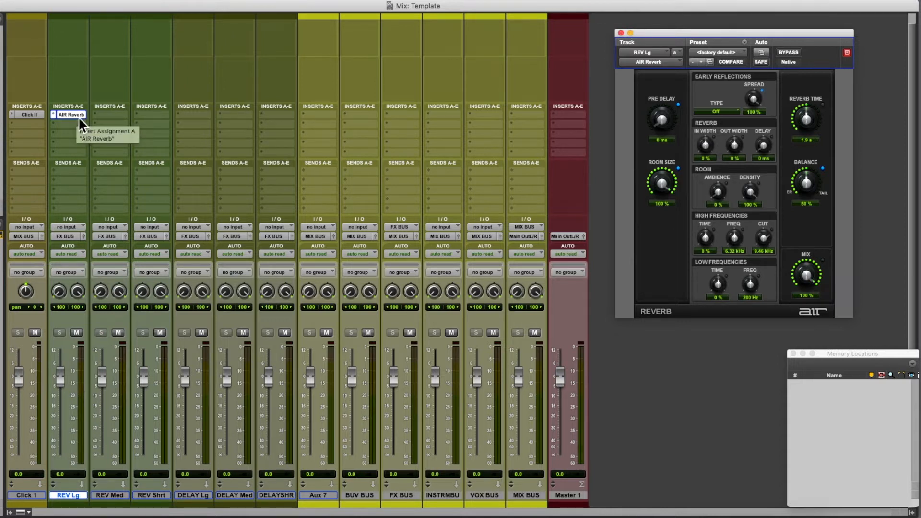
Copy the AIR Reverb insert from REV Lg to REV Med and REV Shrt, and close the plug-in window
left_click(109, 116)
left_click_drag(114, 118, 147, 114)
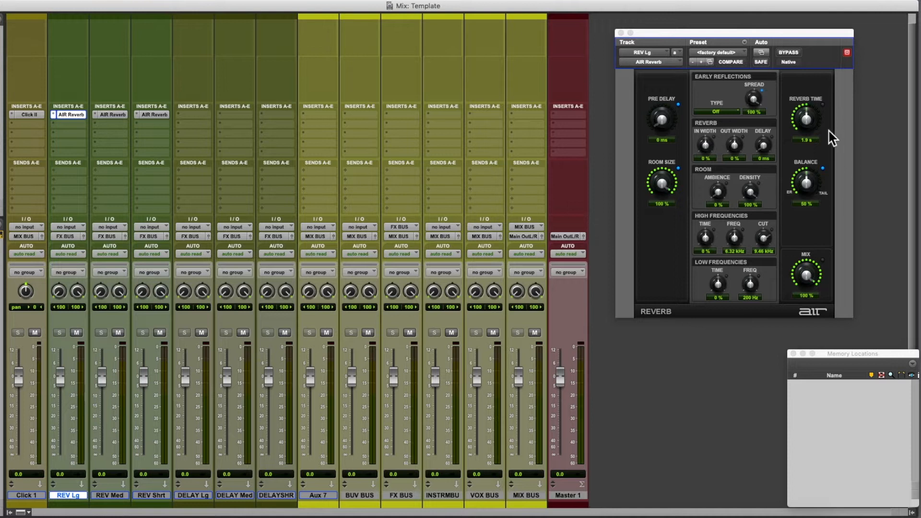
left_click(621, 33)
Insert AIR Dynamic Delay (stereo) on DELAY Lg, copy it to DELAY Med and DELAY SHRT, and close the plug-in window
left_click(192, 115)
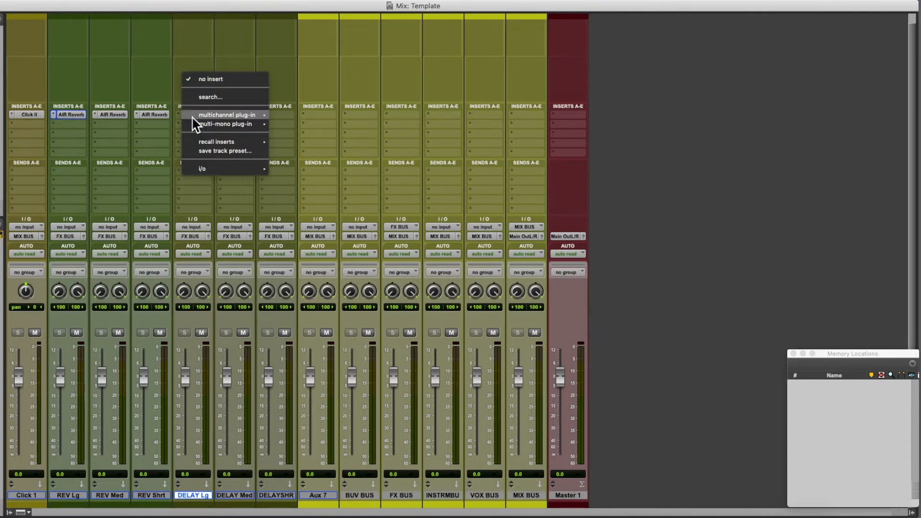
mouse_move(202, 116)
mouse_move(314, 154)
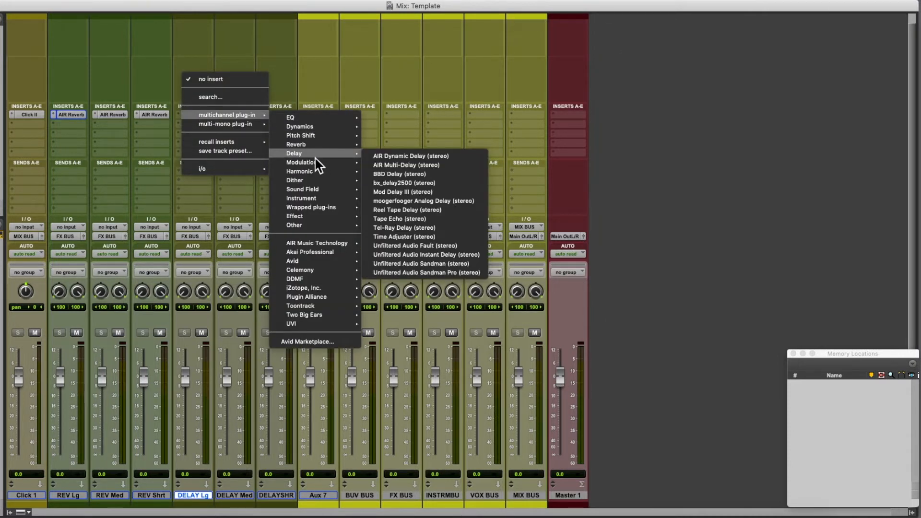
left_click(388, 156)
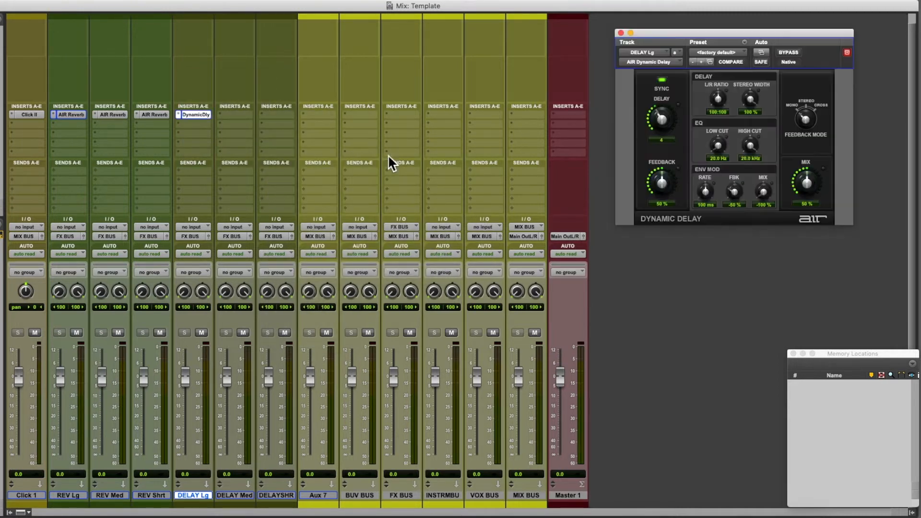
left_click_drag(207, 117, 266, 113)
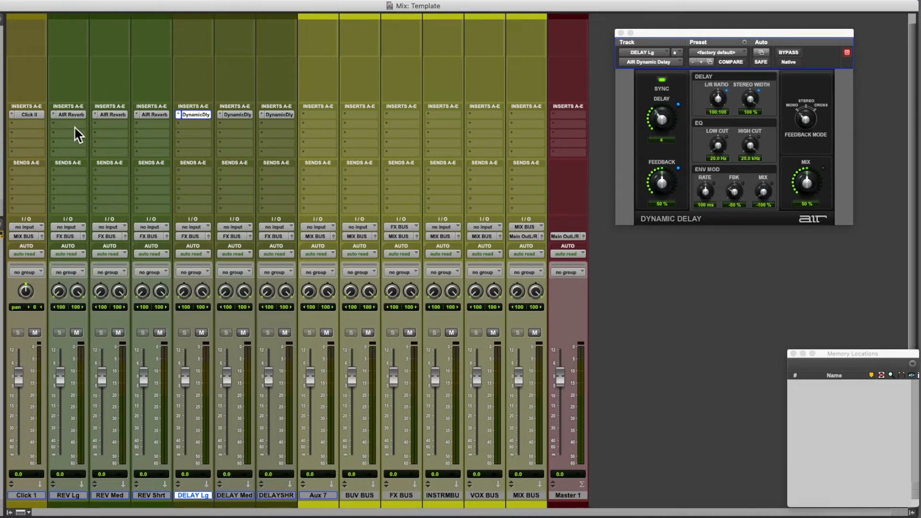
left_click(621, 33)
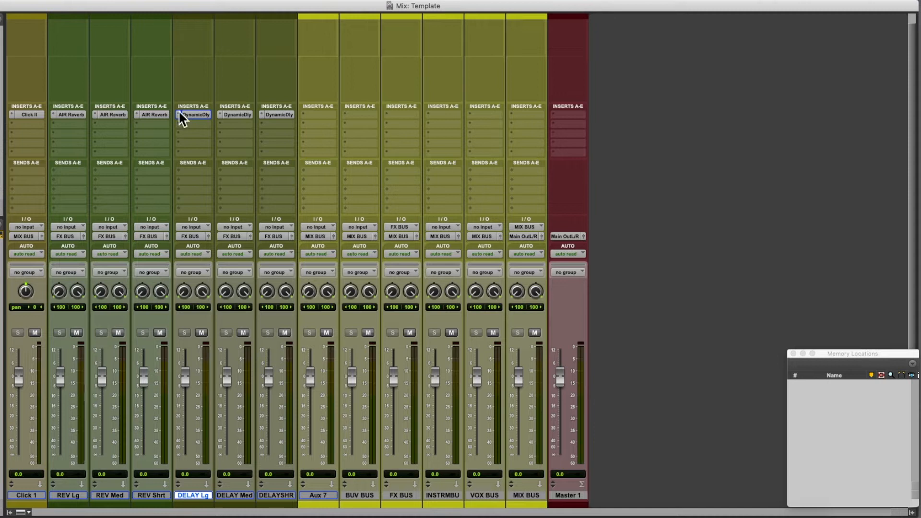
Insert EQ3 7-Band (stereo) in the second slot of REV Lg, copy it to the other reverb and delay tracks, and close its window
left_click(71, 125)
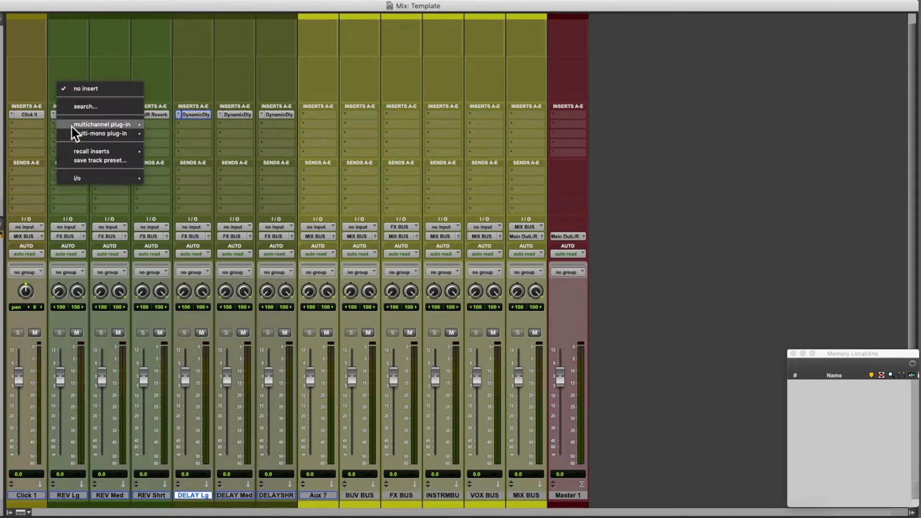
mouse_move(105, 125)
mouse_move(174, 127)
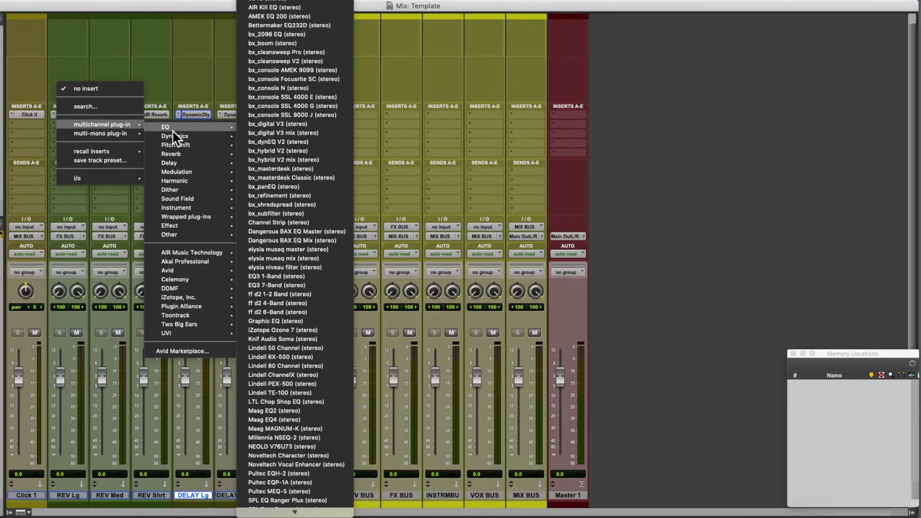
left_click(298, 285)
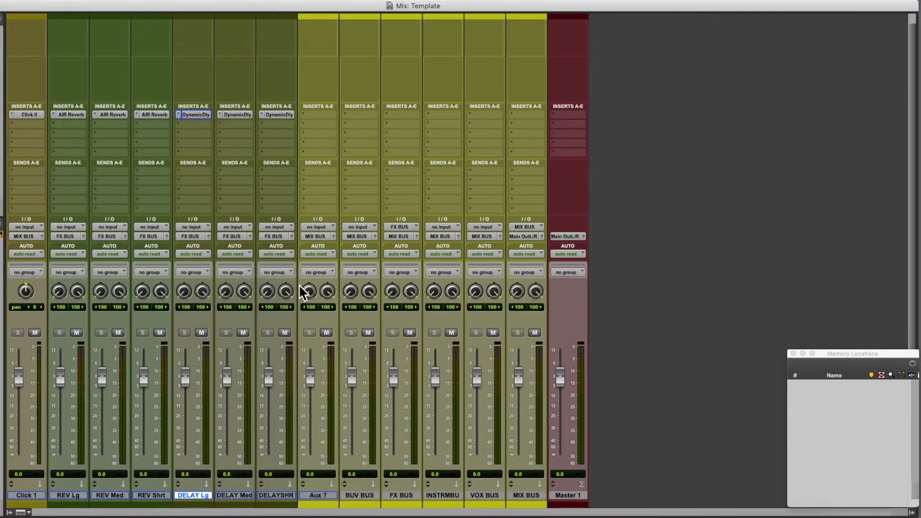
left_click_drag(625, 53, 590, 49)
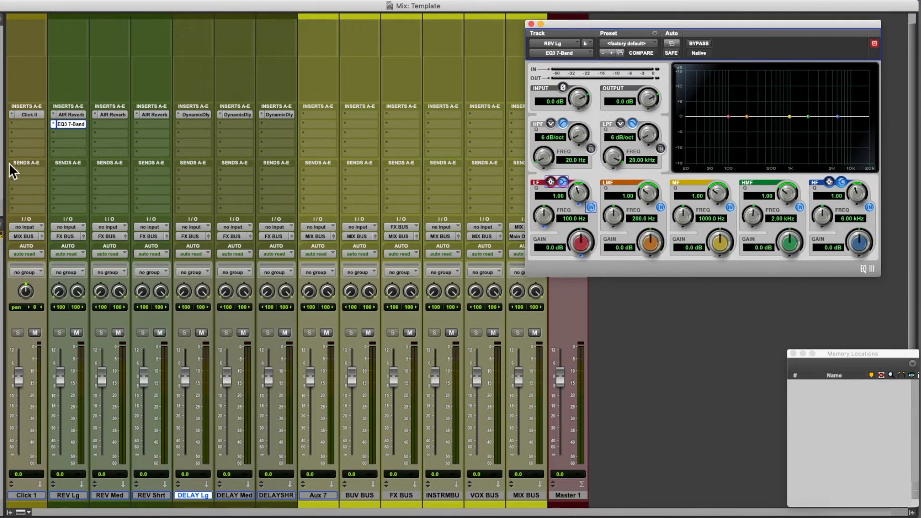
left_click(531, 24)
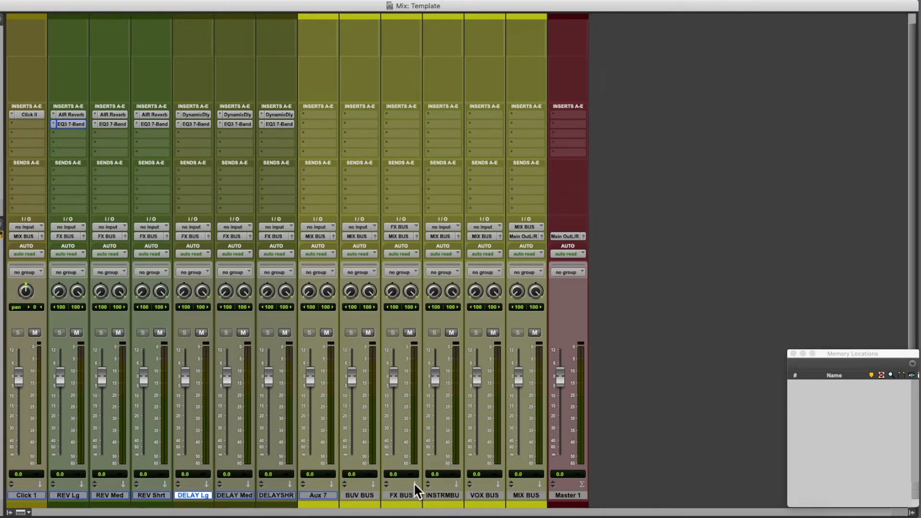
Reorder FX BUS to follow INSTRMBU, and insert the multichannel Dyn3 Compressor/Limiter (stereo) in its first slot
left_click_drag(409, 499, 465, 499)
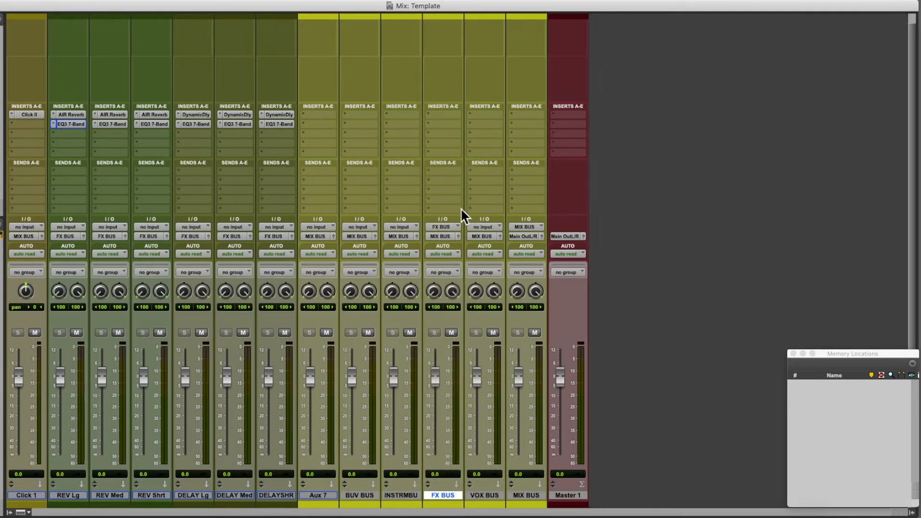
left_click(446, 116)
mouse_move(448, 116)
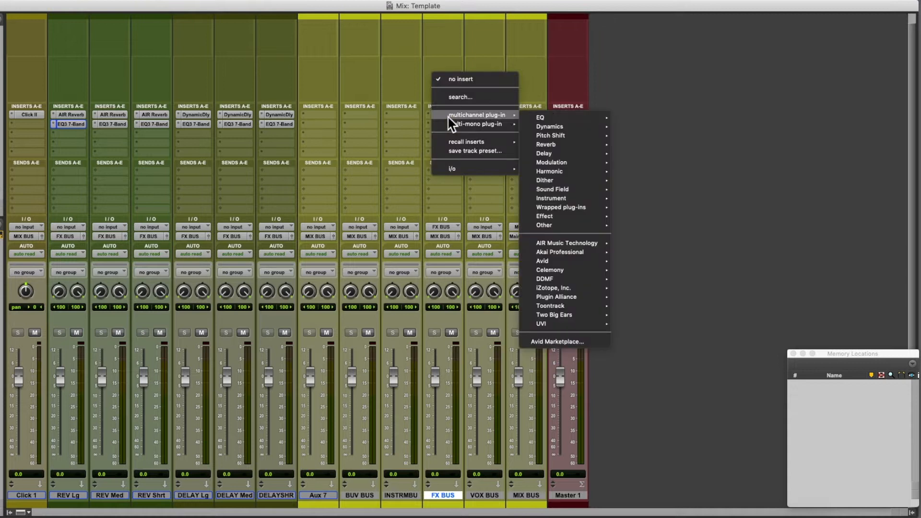
mouse_move(556, 127)
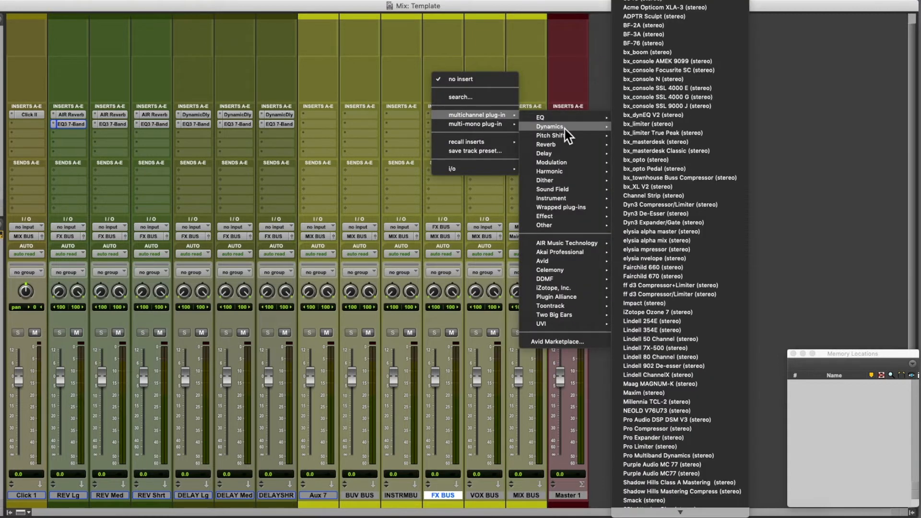
left_click(668, 209)
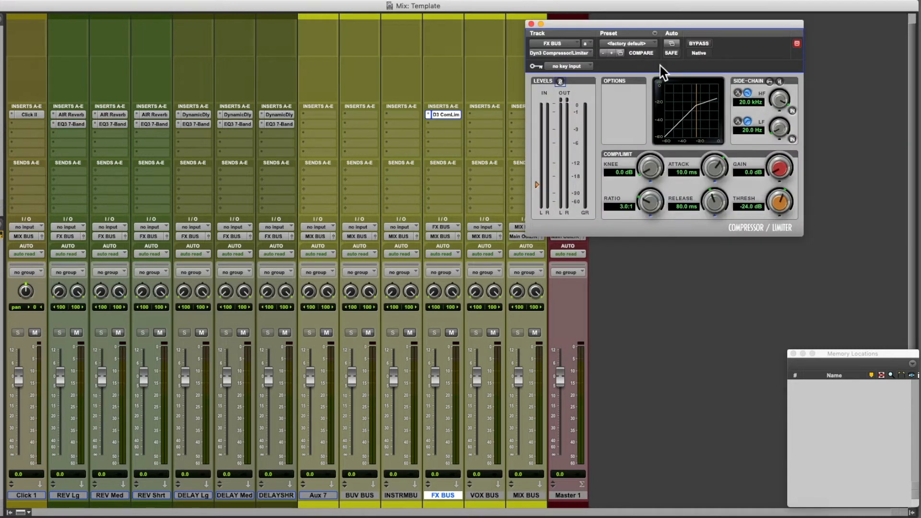
left_click_drag(629, 25, 710, 24)
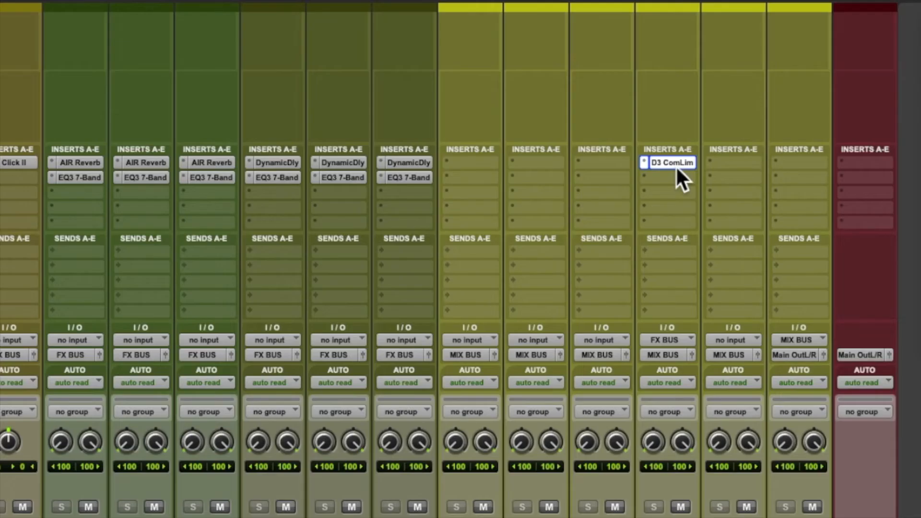
Copy the compressor/limiter insert from FX BUS to the first slot of INSTRMBU, and close the plug-in window
left_click_drag(676, 165, 620, 165)
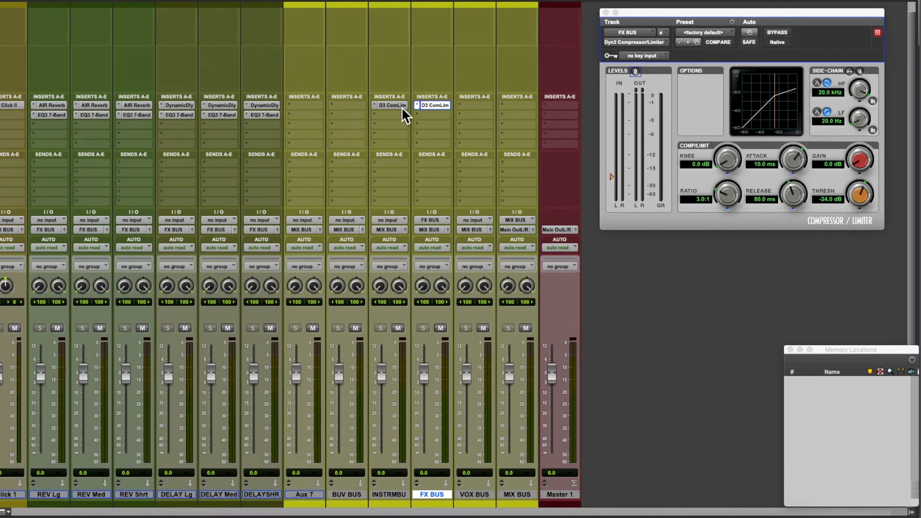
left_click(606, 13)
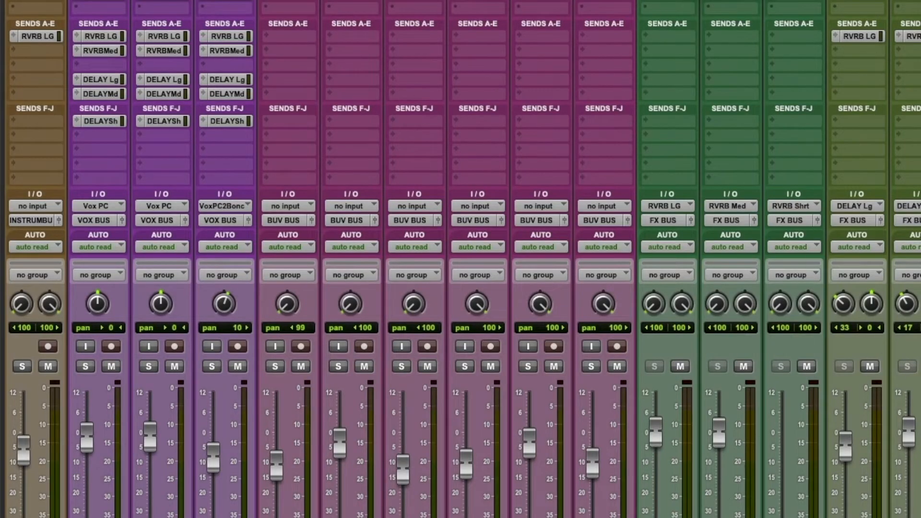
In the No Words 2022 session, open the DELAY Shrt, DELAY Med and DELAY Lg send windows of Vox Chrs and arrange them side by side
left_click(171, 123)
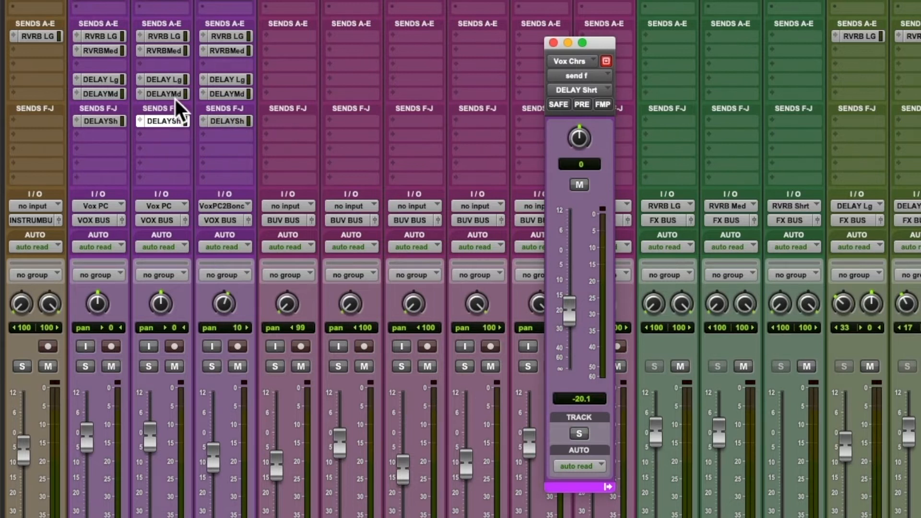
left_click(606, 62)
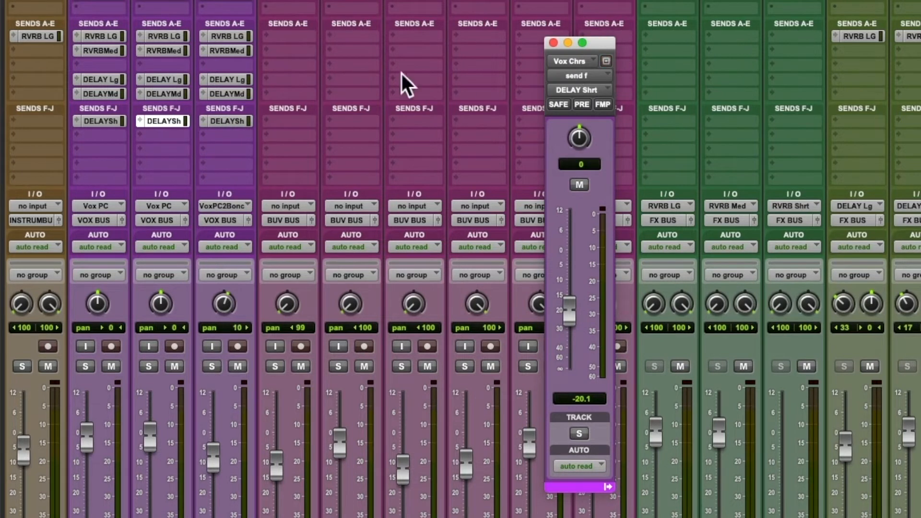
left_click(180, 97)
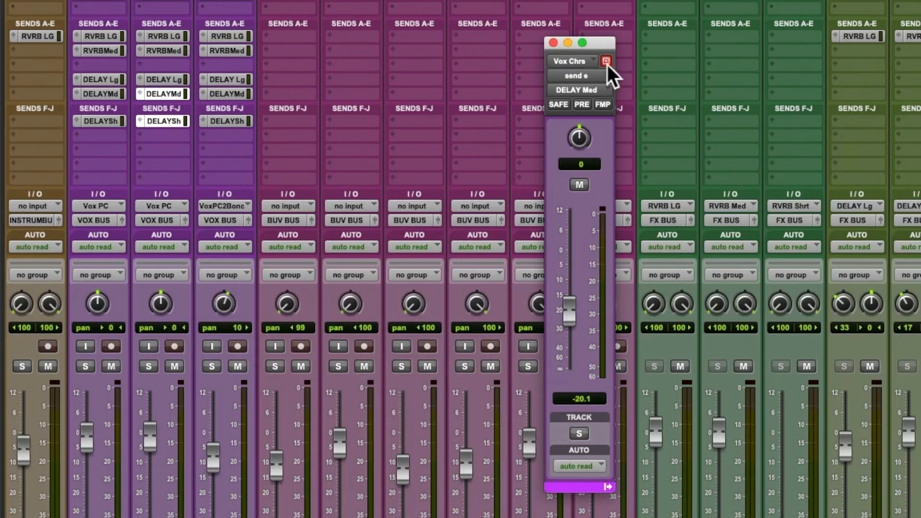
left_click(174, 81)
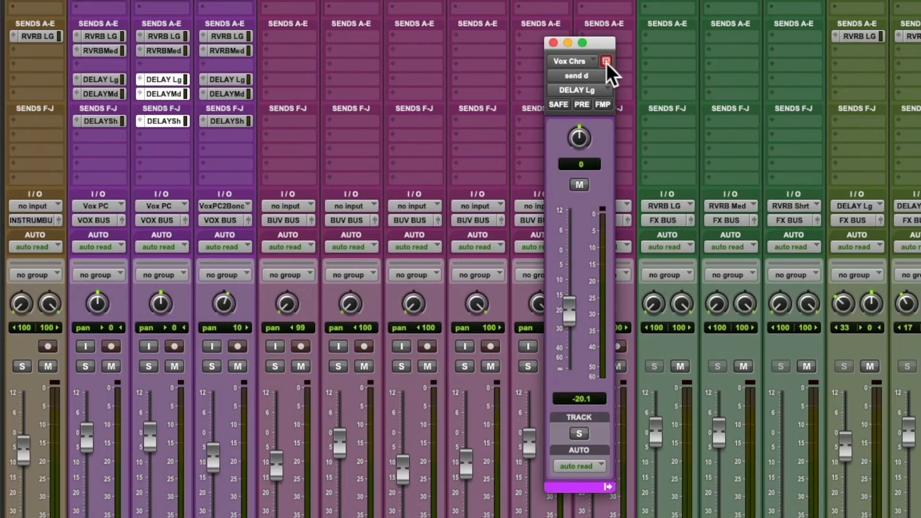
left_click_drag(596, 42, 752, 44)
left_click_drag(602, 45, 678, 46)
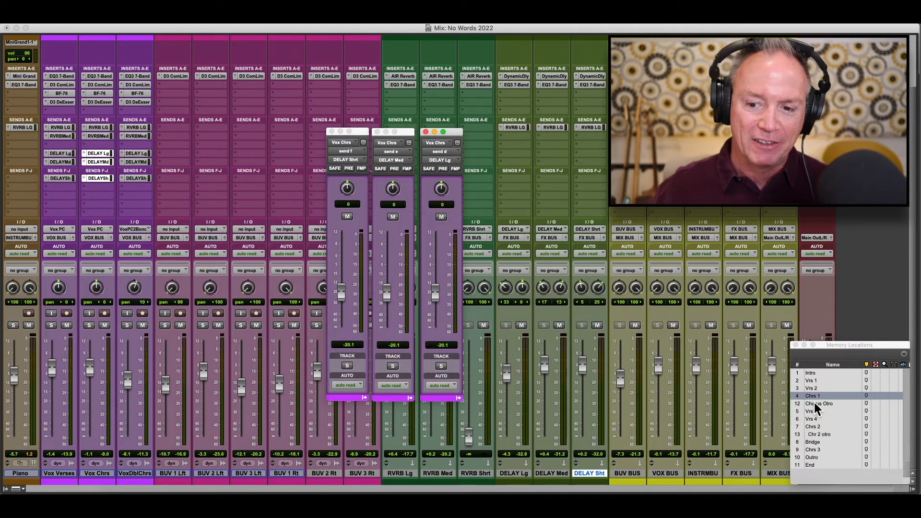
Recall the Chrs 1 memory location and play the chorus to hear the Vox Chrs delay sends
left_click(814, 397)
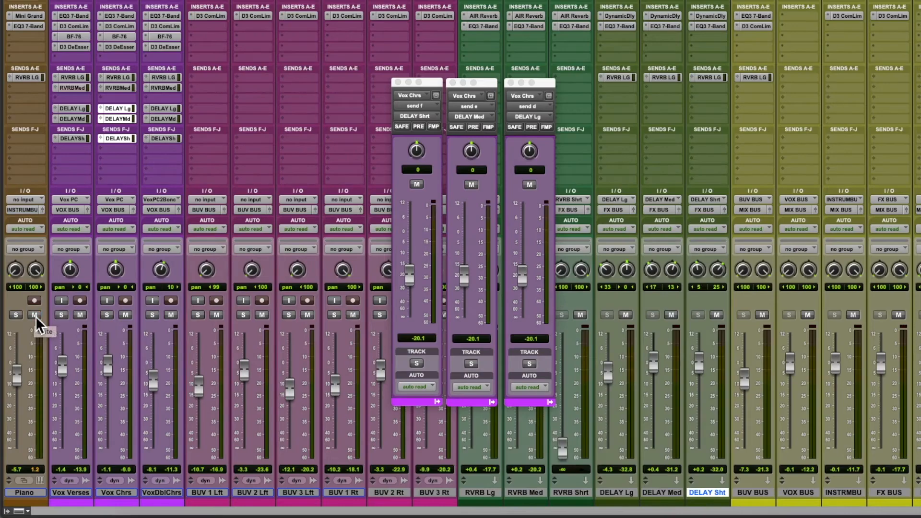
key("space")
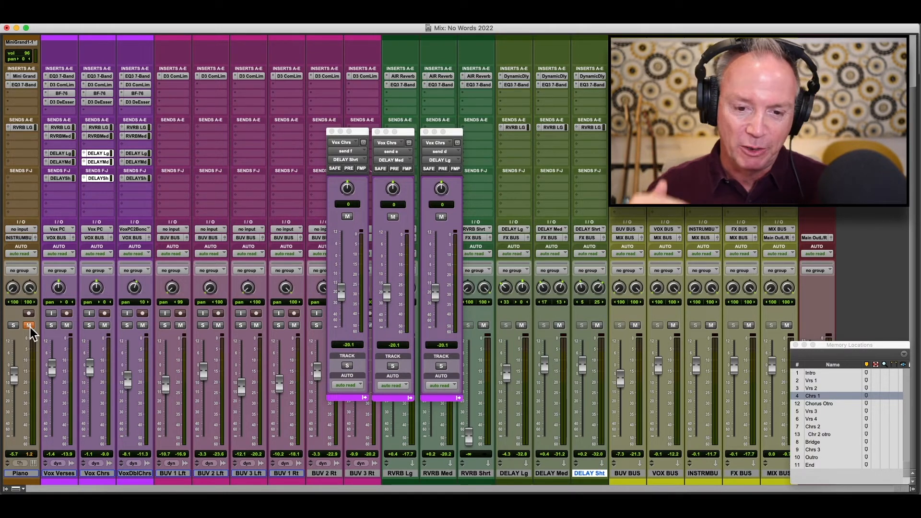
key("space")
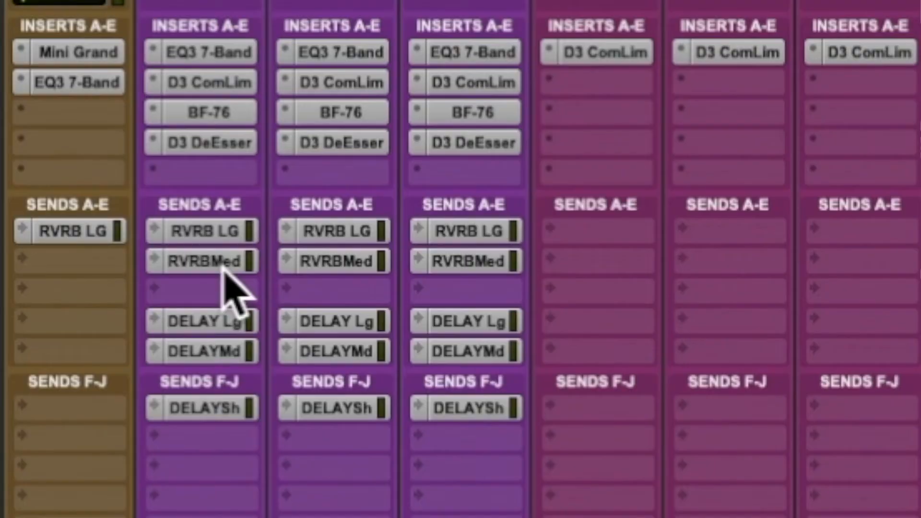
Show the RVRBMed send level on Vox Verses and the RVRB LG send level on Vox Chrs, and go through the three vocal tracks
left_click(221, 267)
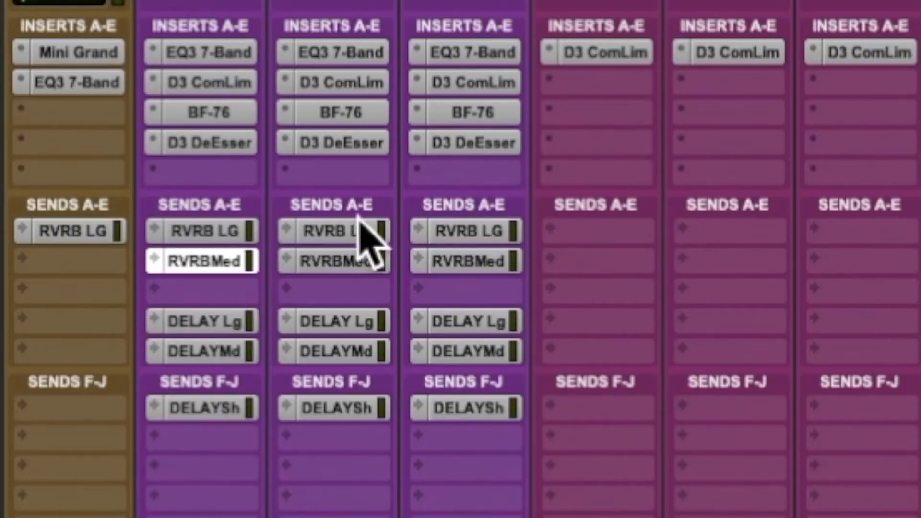
left_click(354, 235)
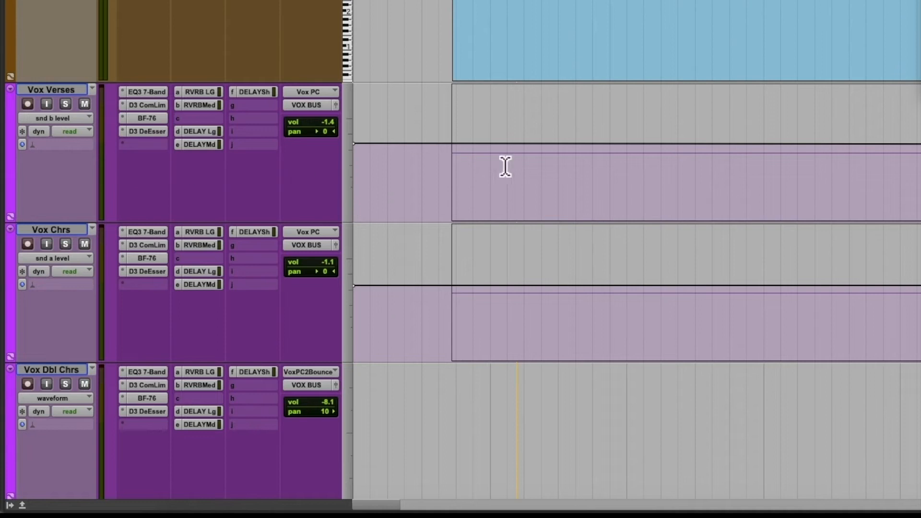
left_click(71, 96)
left_click(71, 232)
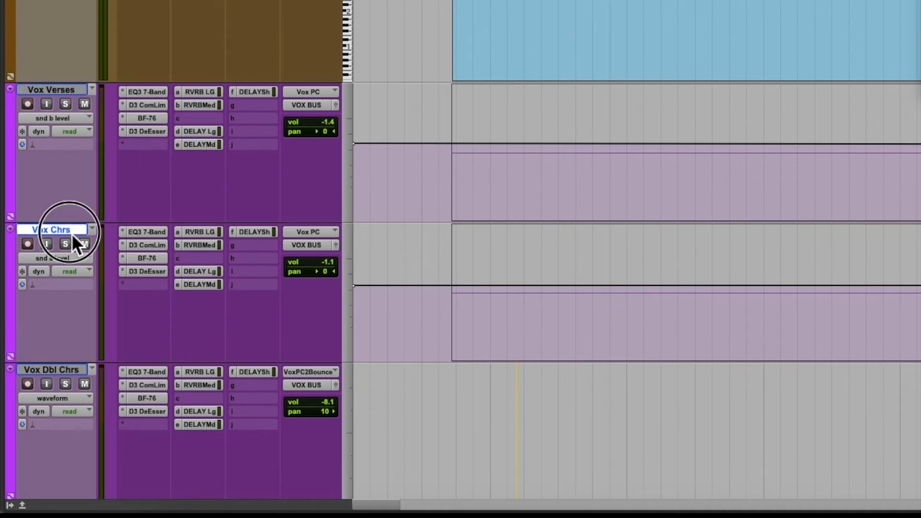
left_click(80, 372)
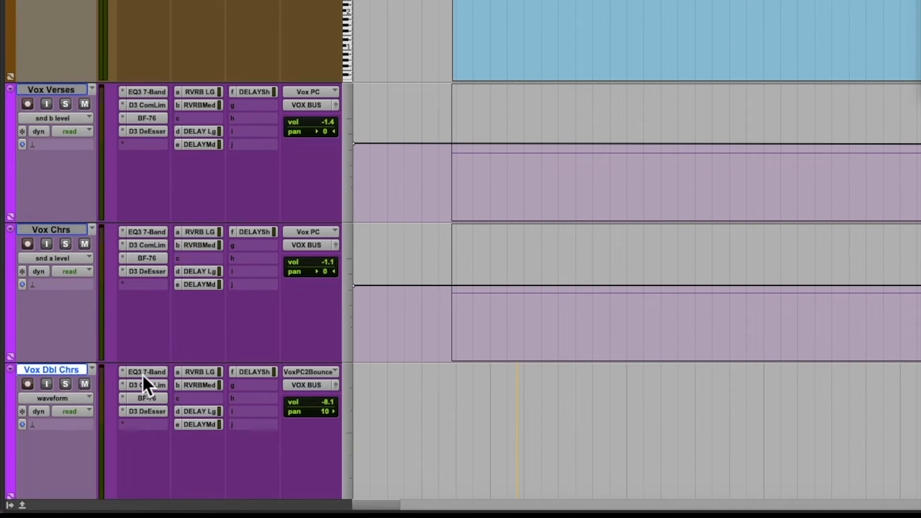
Play Vox Verses from 10|1|850 to hear how its send b level automation follows the vocal phrases
left_click_drag(383, 508, 434, 510)
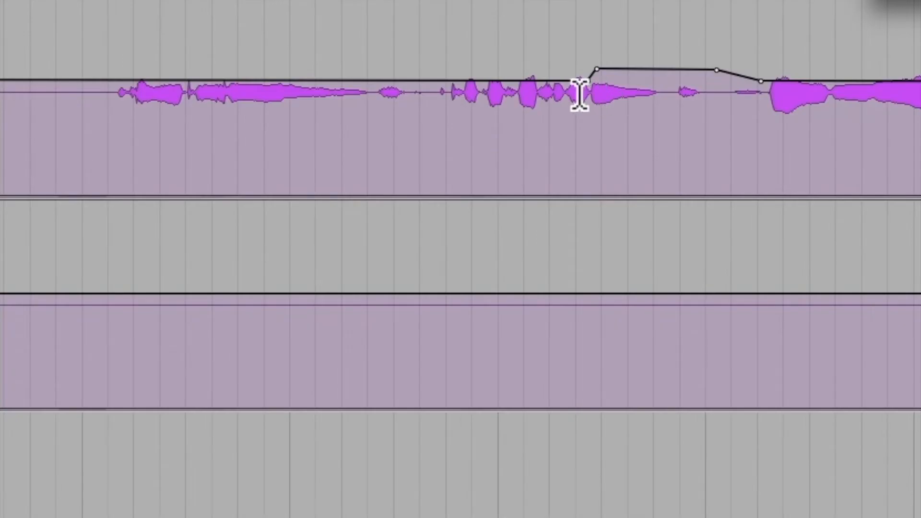
left_click_drag(597, 69, 627, 69)
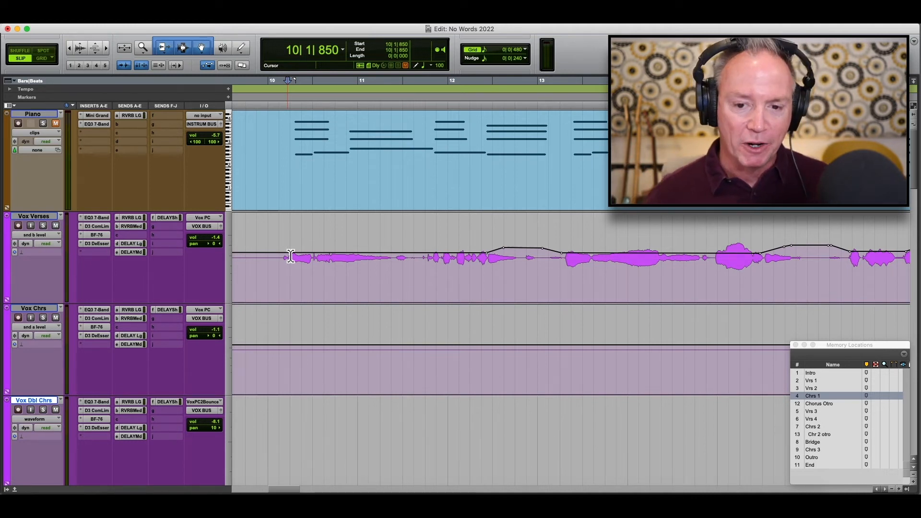
left_click(291, 255)
key("space")
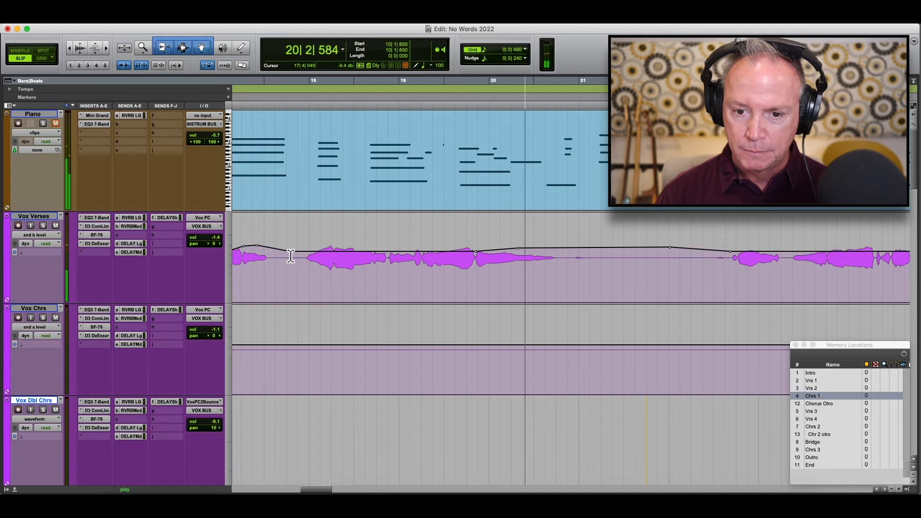
Switch to the Mix window and examine the EQ3 7-Band settings on RVRB Shrt, RVRB Med and RVRB Lg
key("super+equal")
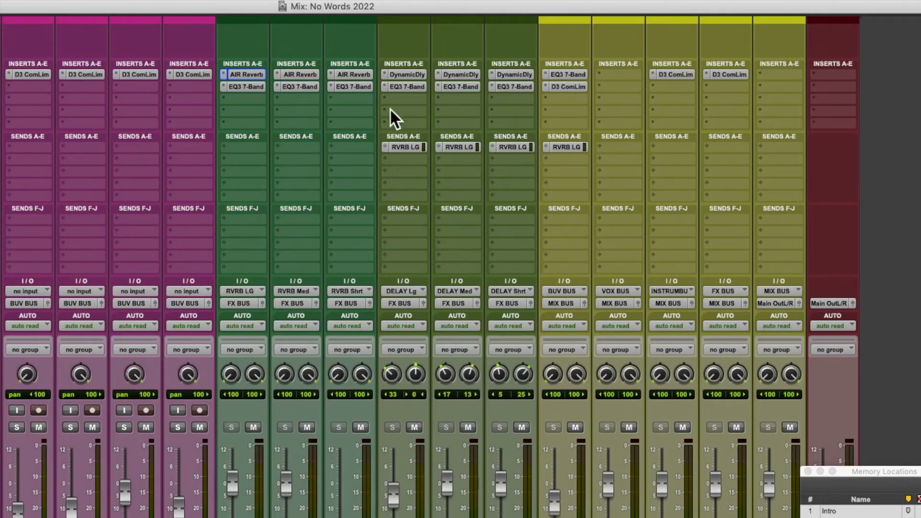
left_click(353, 87)
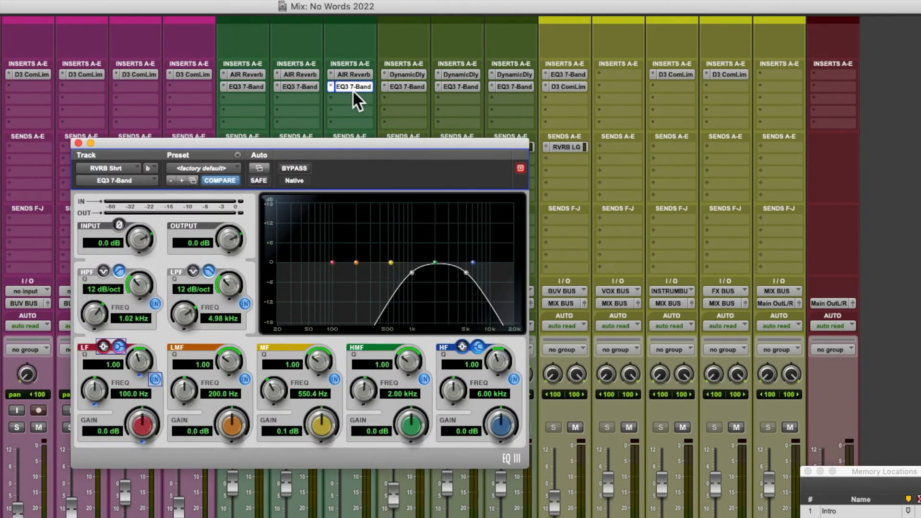
left_click(307, 87)
left_click(255, 88)
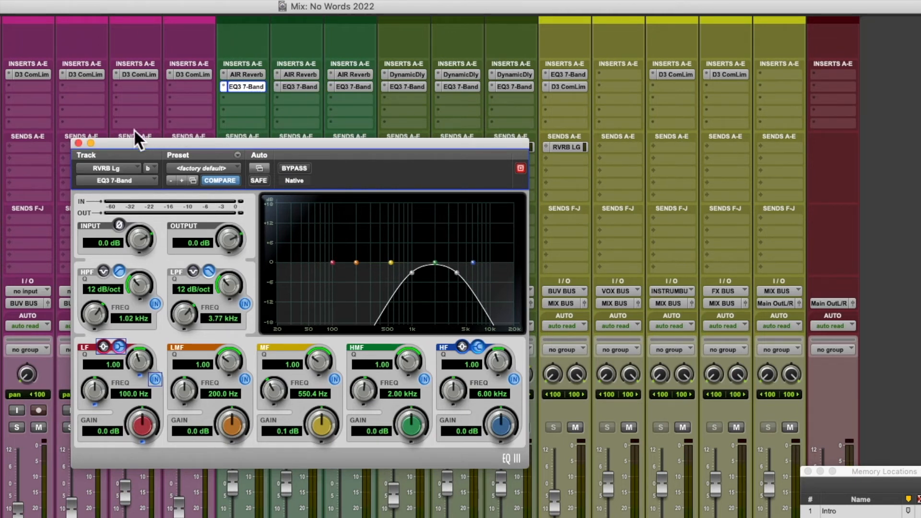
left_click_drag(215, 143, 553, 108)
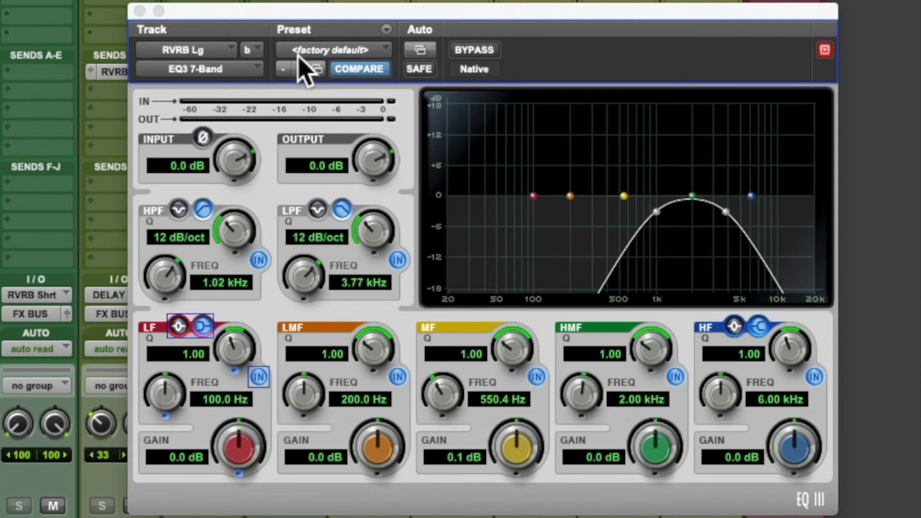
Compare RVRB Lg with its EQ3 7-Band bypassed and active, and review the track's AIR Reverb settings before closing the plug-in window
left_click(484, 54)
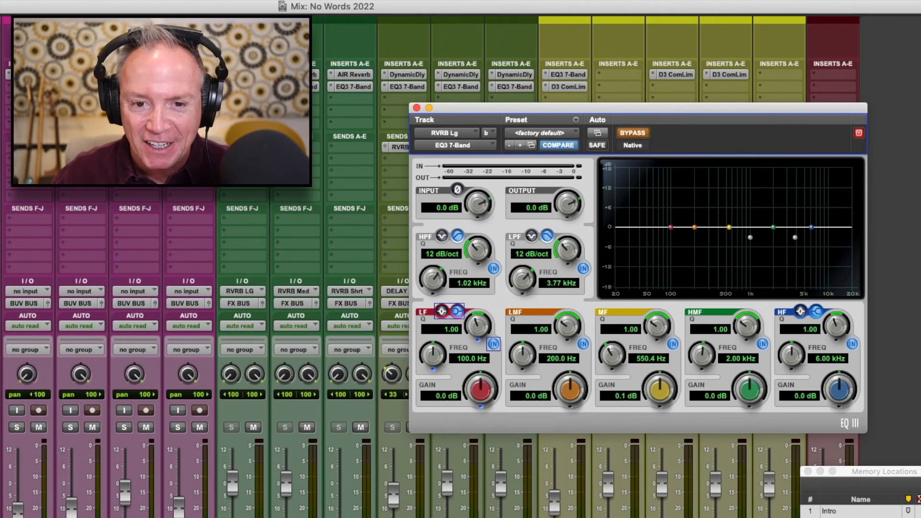
left_click(247, 87, "super")
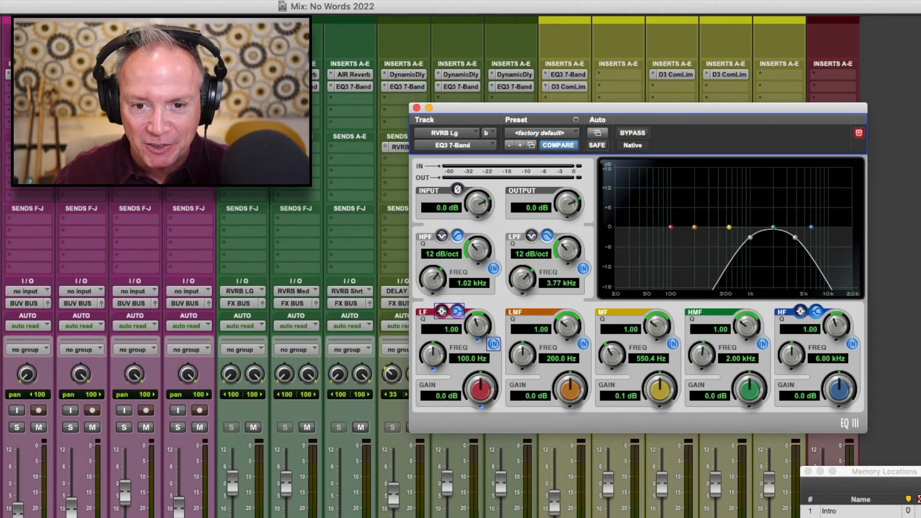
left_click(247, 74)
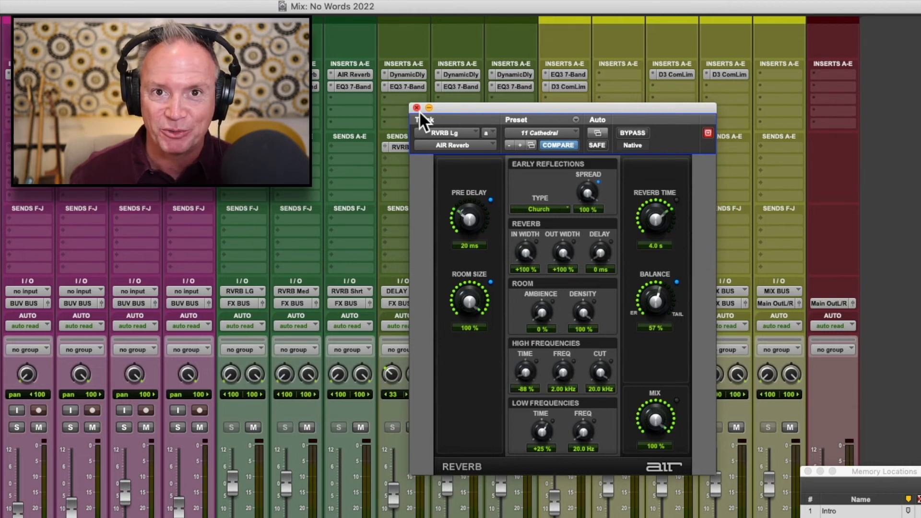
left_click(417, 107)
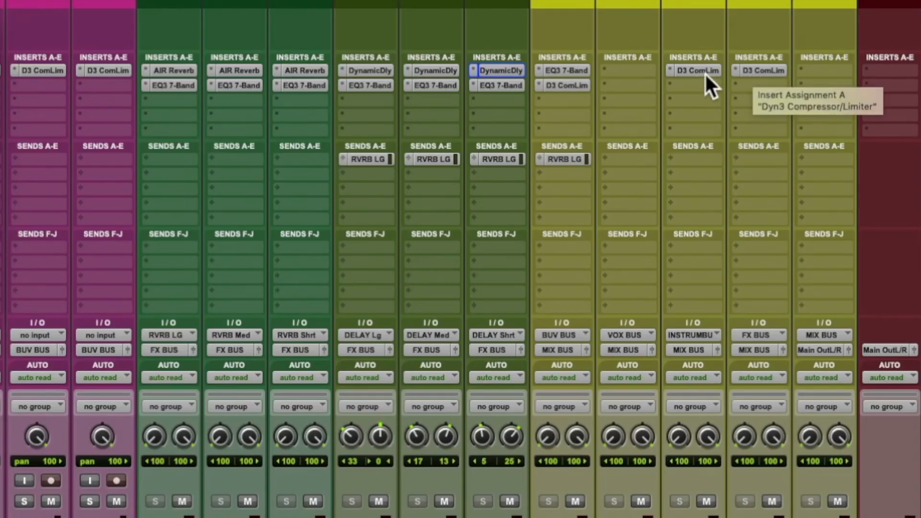
Examine the Dyn3 Compressor/Limiter on FX BUS and its key input choices, and play the mix through it before closing the plug-in window
left_click(754, 75)
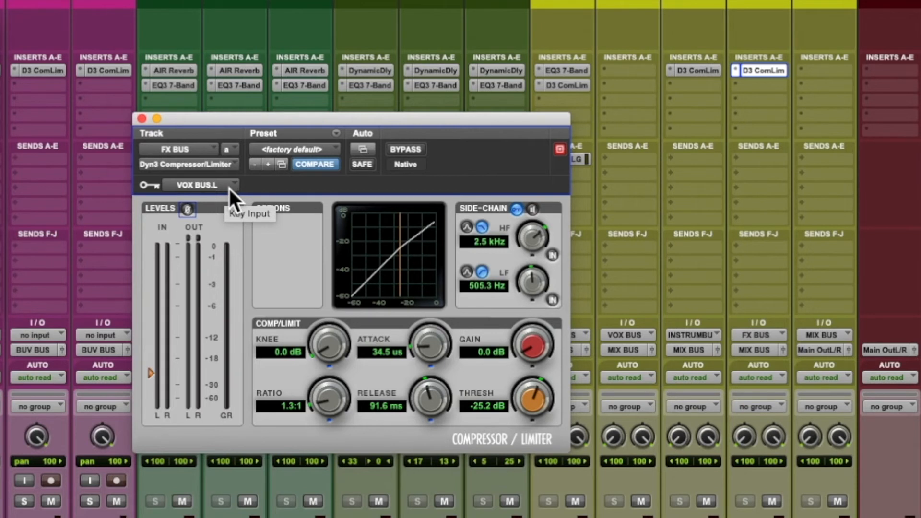
left_click(207, 188)
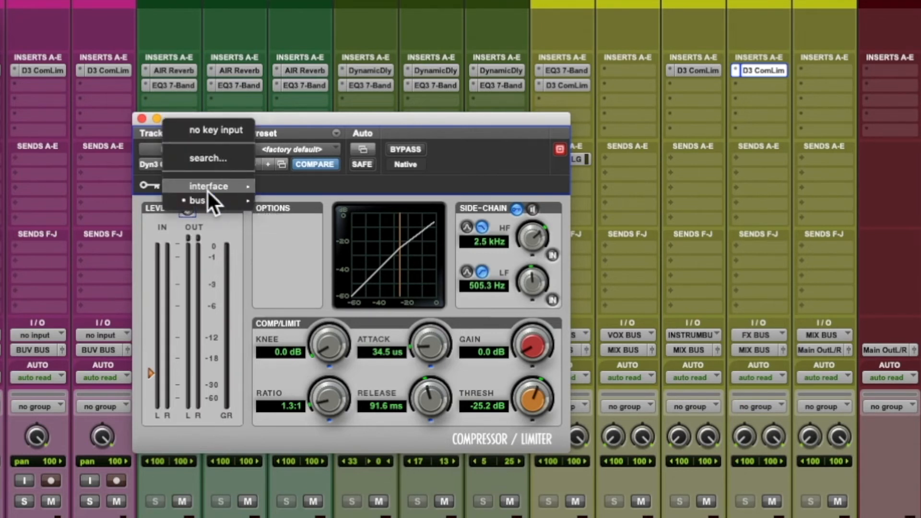
mouse_move(242, 189)
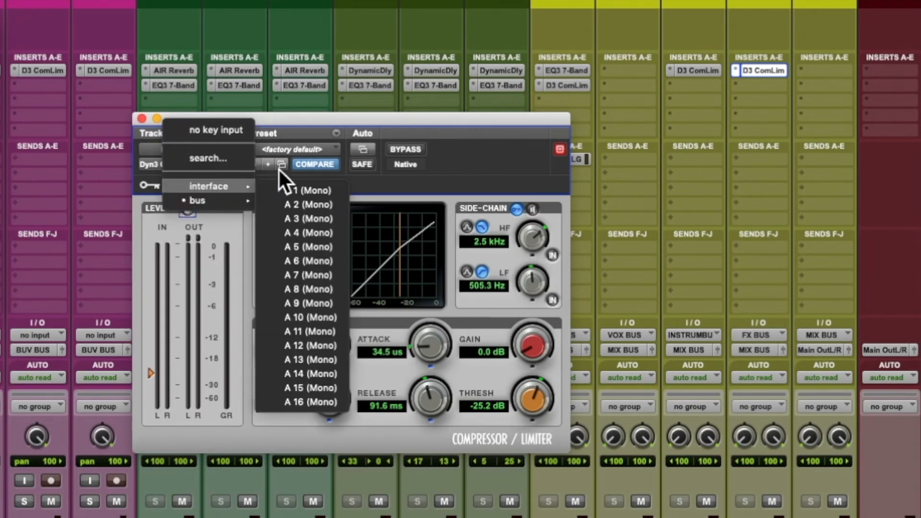
left_click(403, 119)
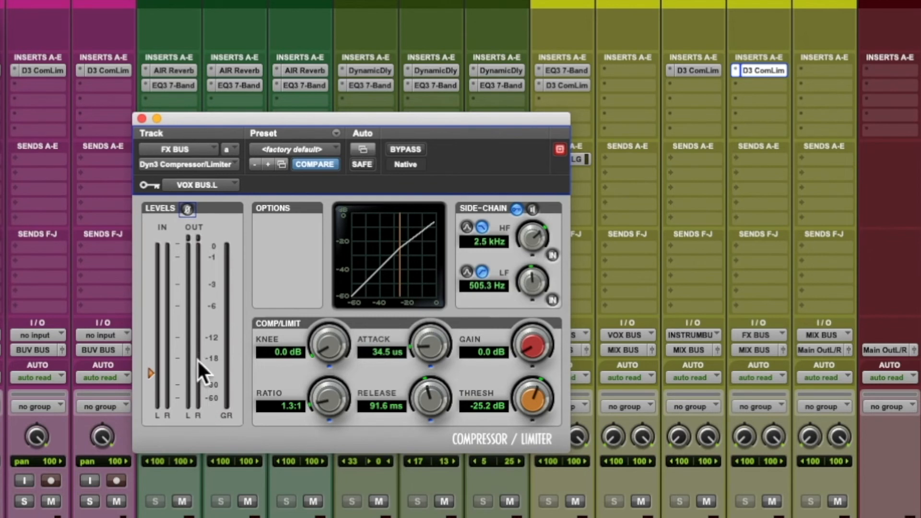
key("space")
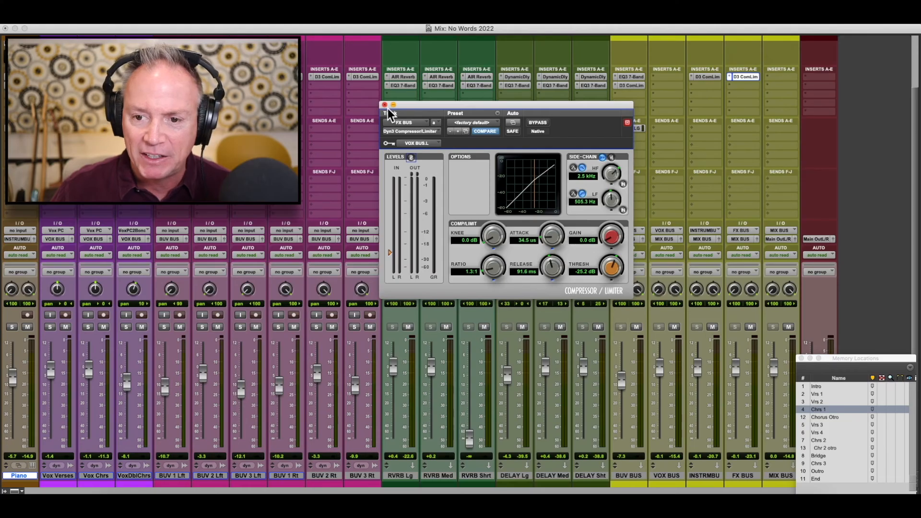
left_click(385, 106)
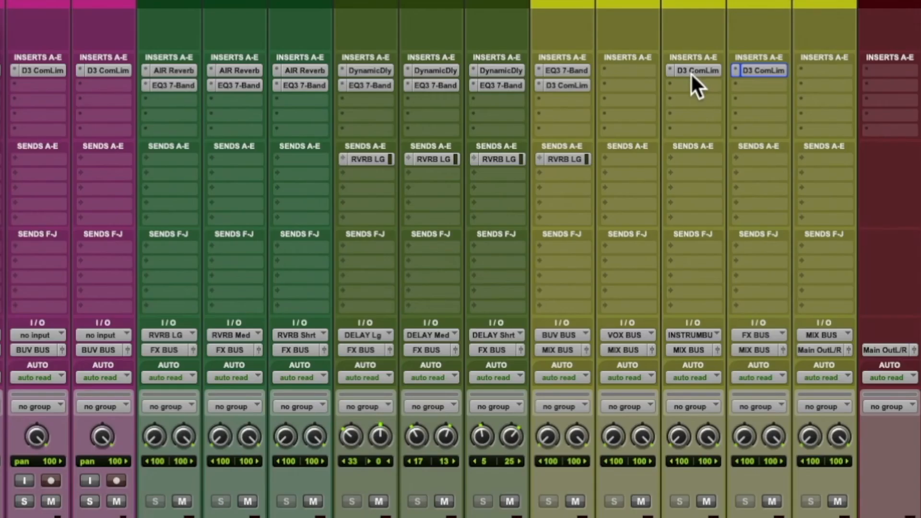
Review the Dyn3 Compressor/Limiter side-chain settings on INSTRM BUS and the Mini Grand instrument on the Piano track, closing each plug-in window
left_click(703, 78)
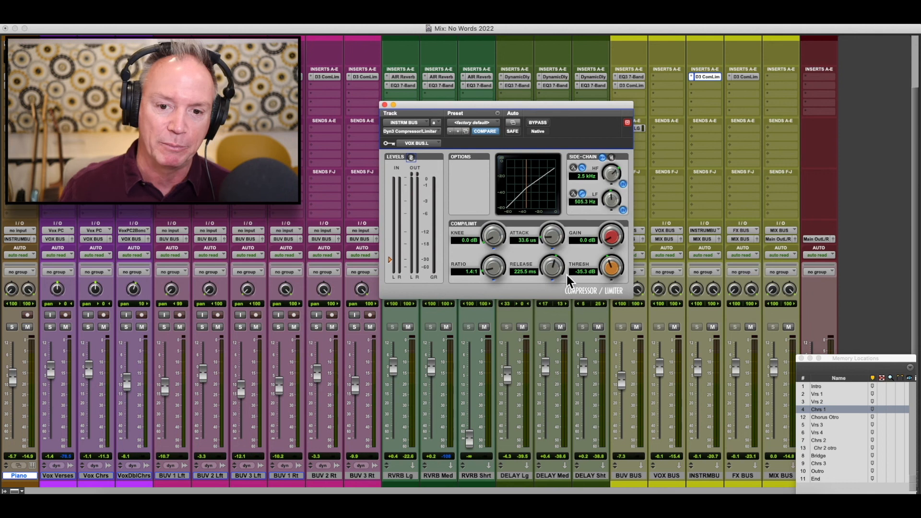
left_click(384, 105)
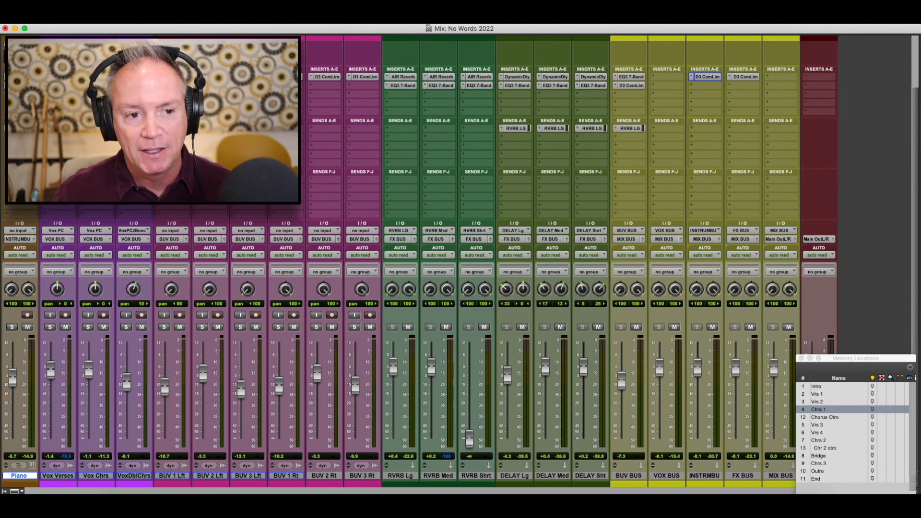
left_click(22, 76)
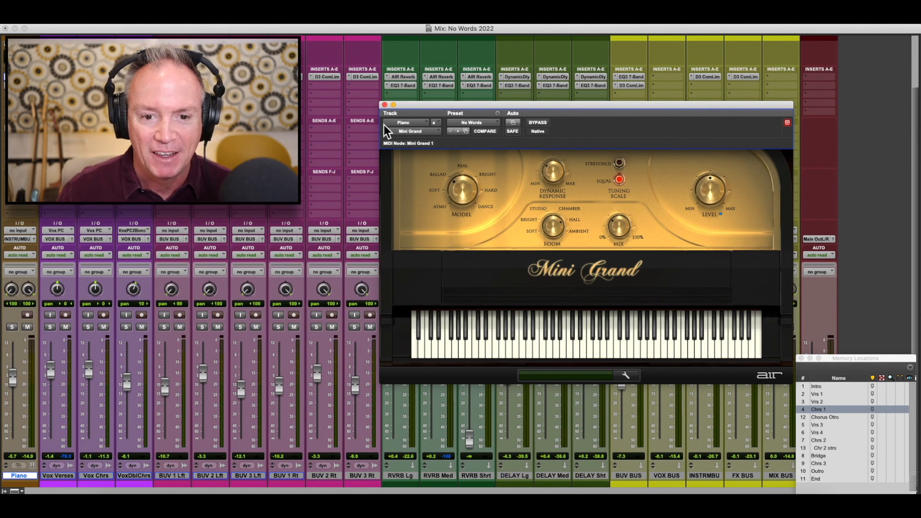
left_click(384, 104)
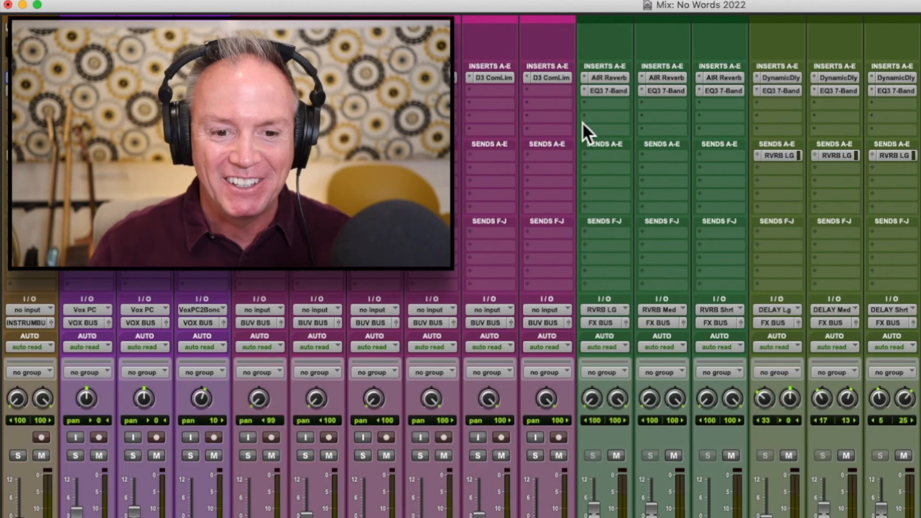